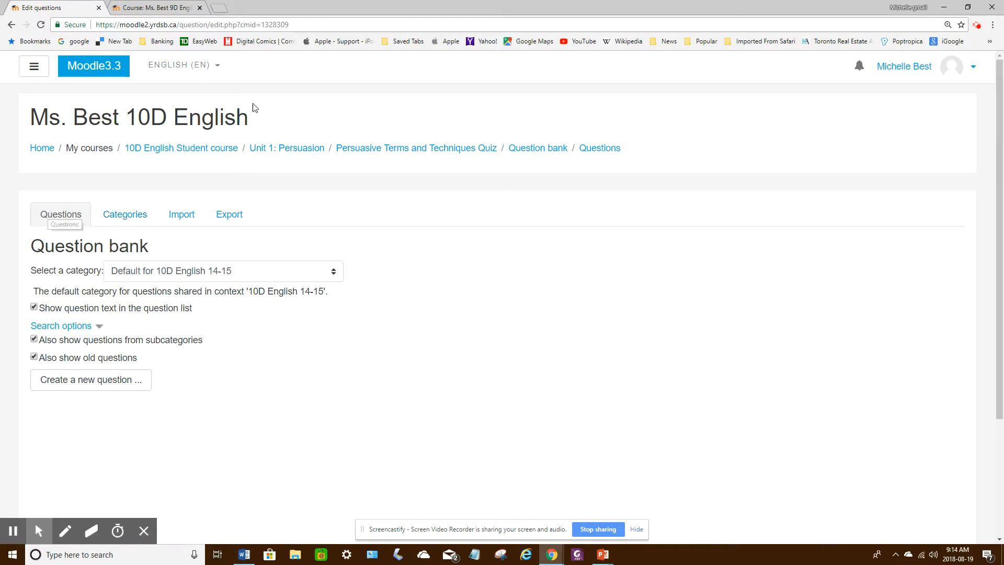
Step: View the 9D English course and open its question bank from the course administration
click(164, 9)
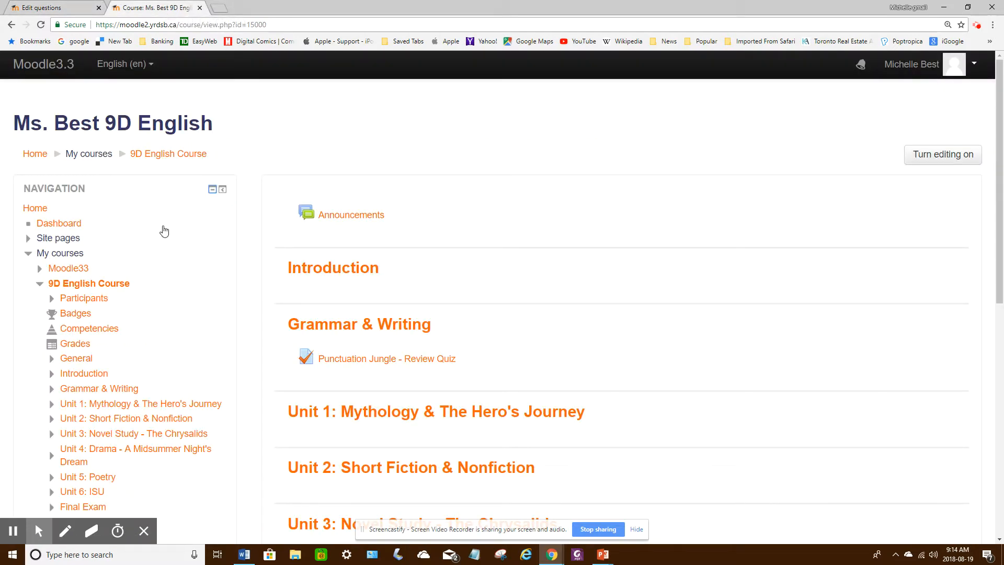
scroll(165, 230, down, 5)
scroll(165, 231, up, 4)
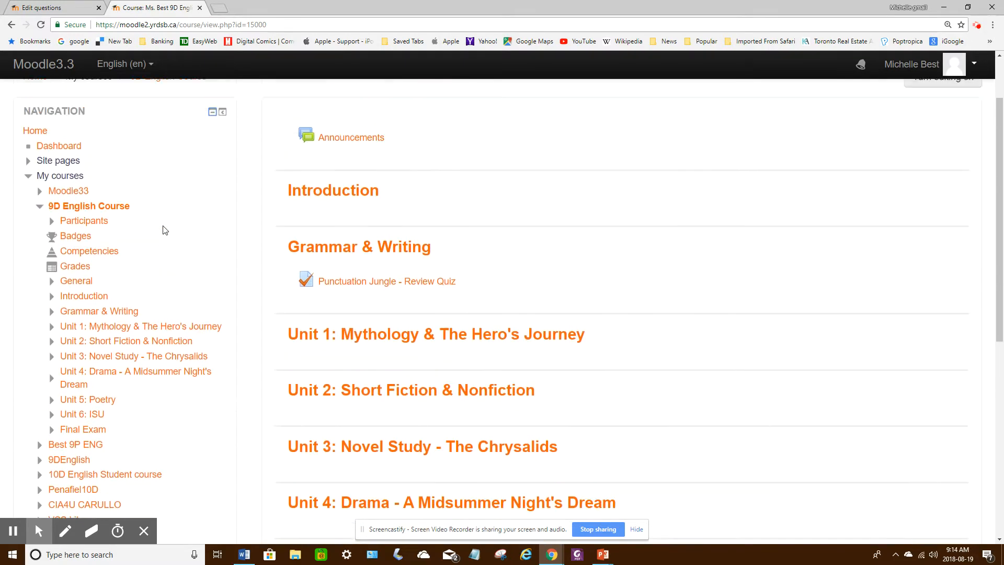
scroll(164, 231, down, 6)
scroll(164, 230, down, 1)
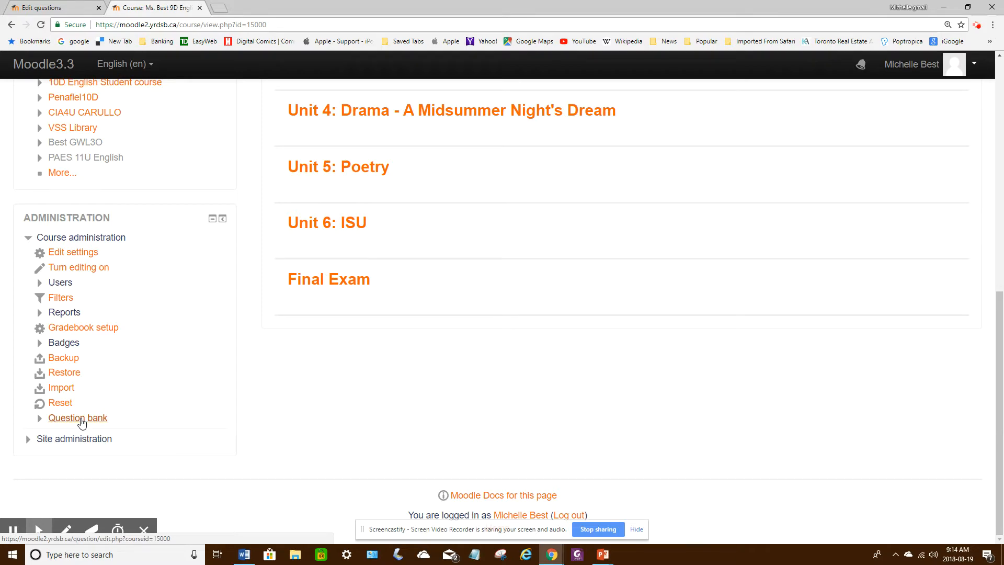
click(81, 423)
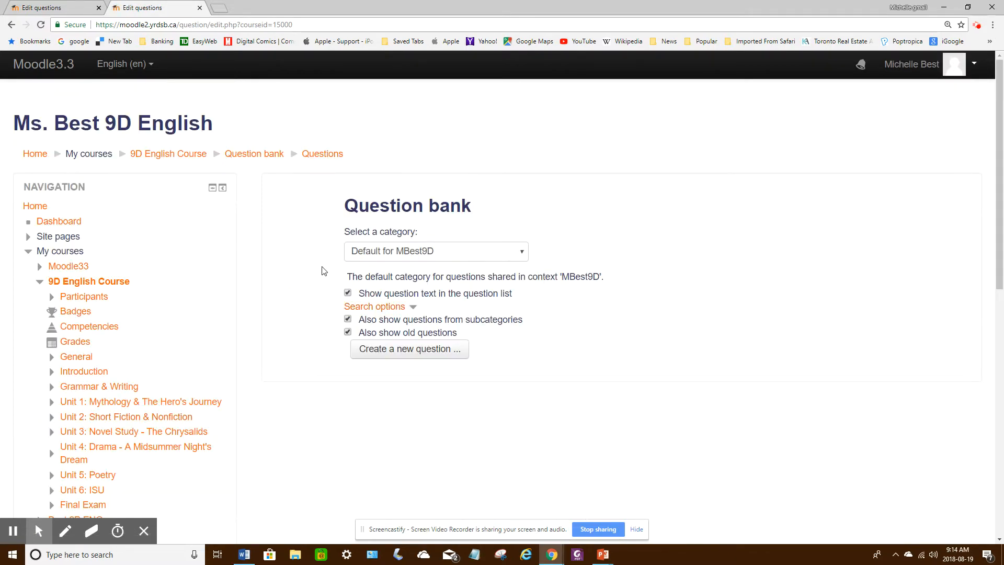
scroll(132, 347, down, 10)
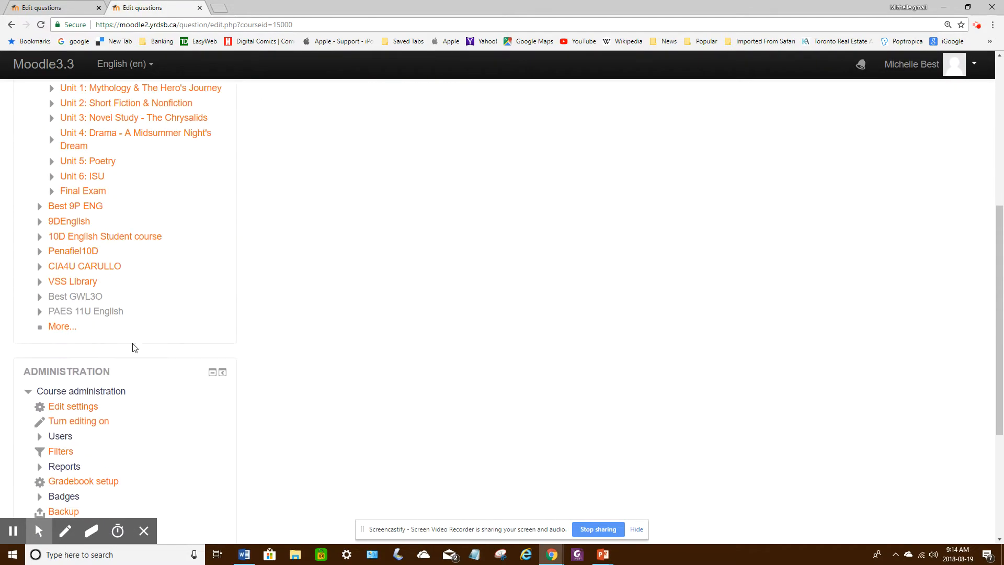
click(83, 373)
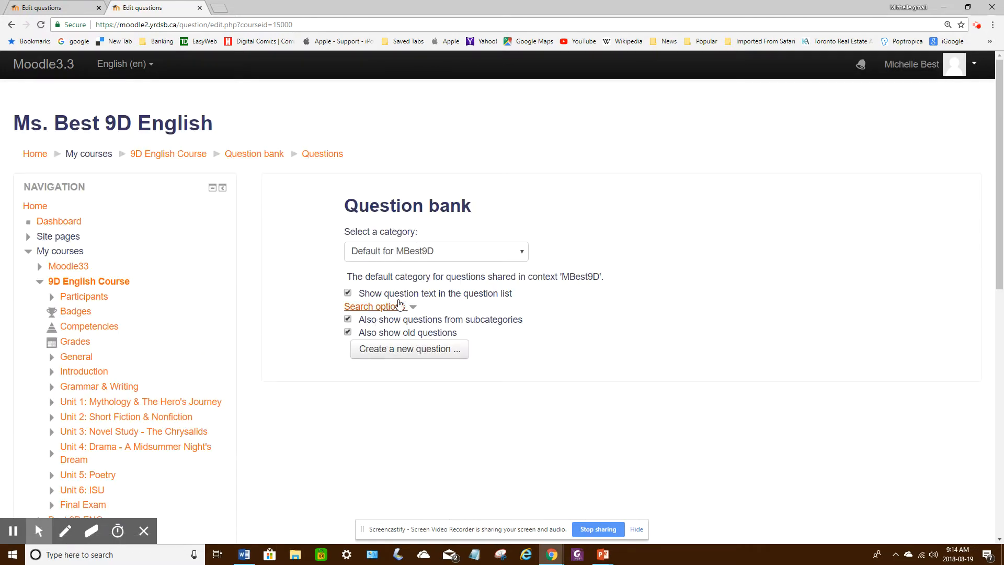
Step: Return to the 10D English question bank and select the Persuasive Terms and Techniques Quiz category
click(49, 9)
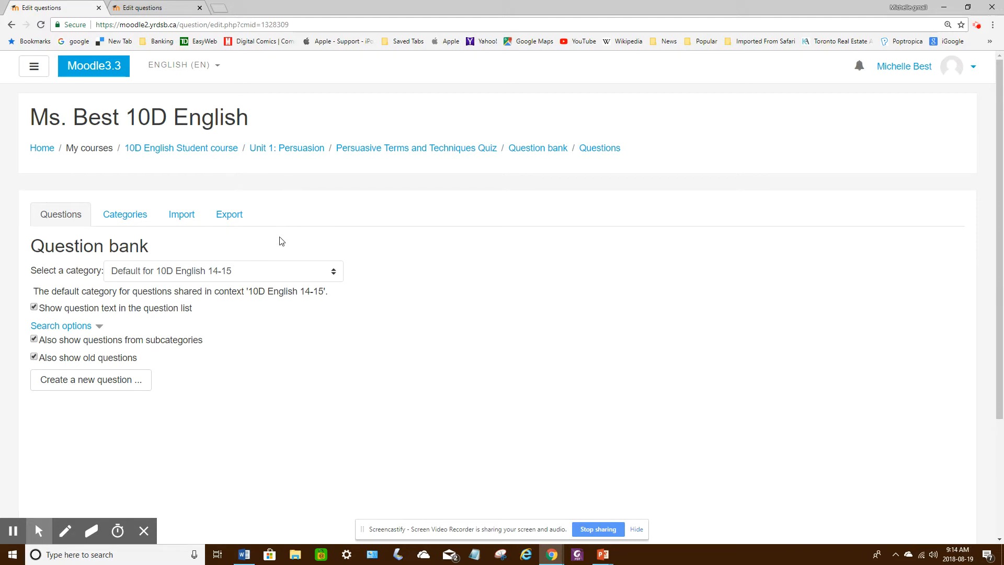
click(221, 272)
click(207, 312)
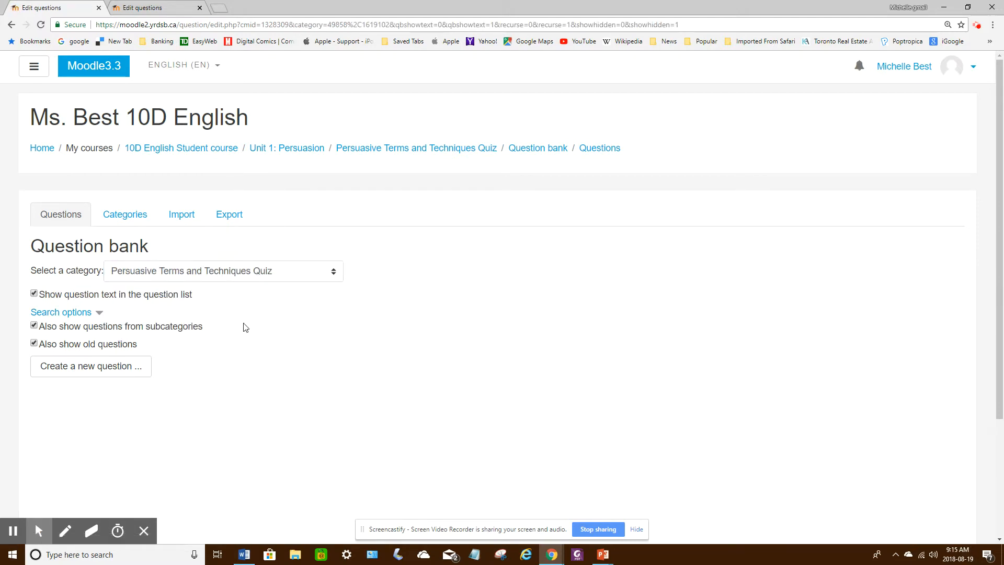
Step: Create a new question of the Multiple choice type in the Persuasive Terms and Techniques Quiz category
click(71, 370)
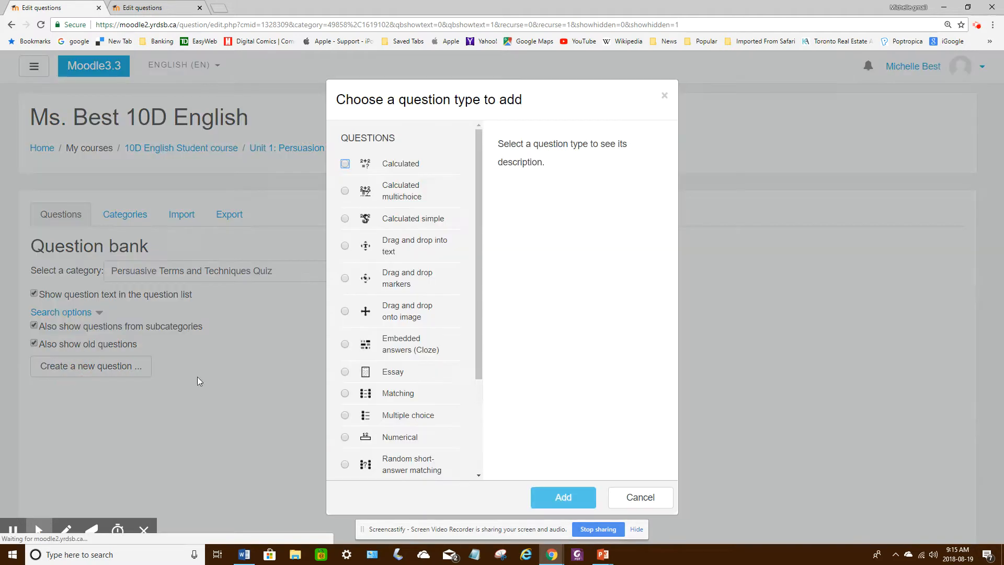
mouse_move(479, 174)
mouse_down()
mouse_move(477, 284)
mouse_move(475, 165)
mouse_up()
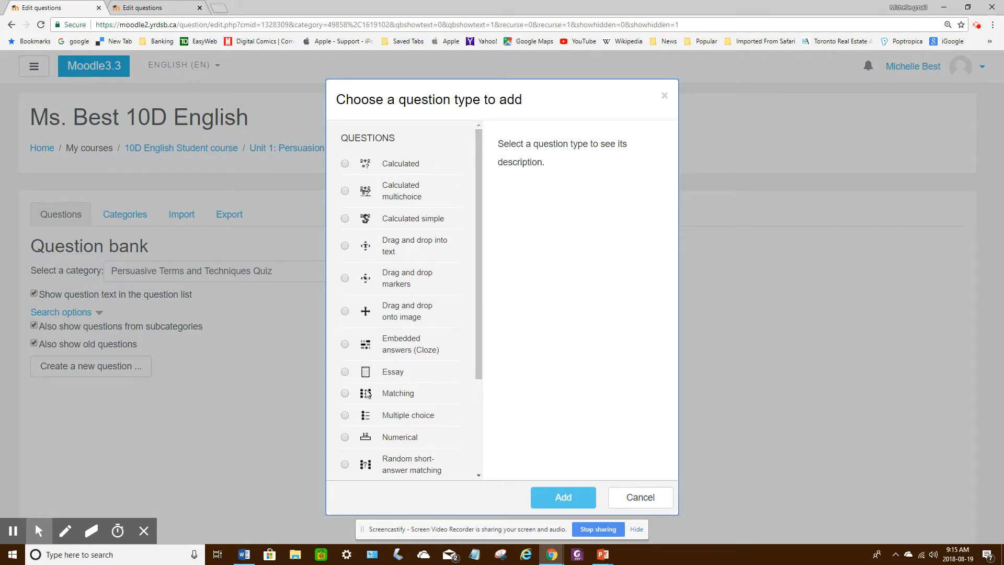
click(345, 416)
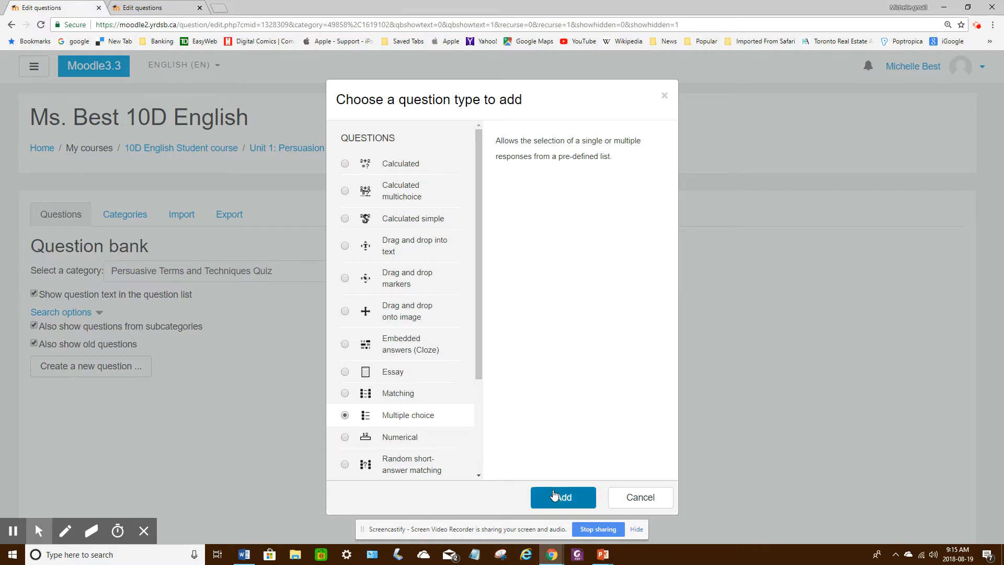
click(554, 497)
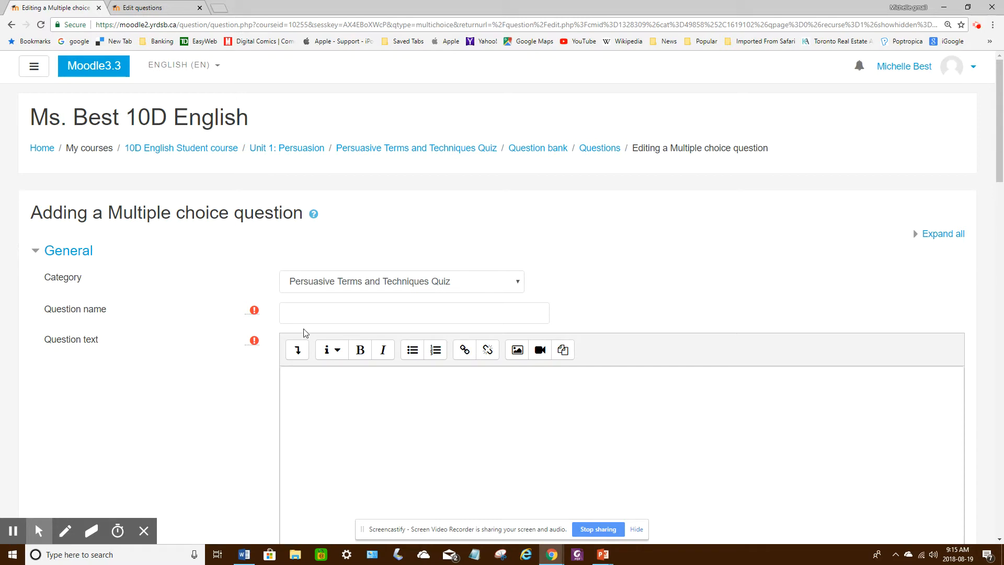
Step: Name the question "Multiple choice"
click(303, 314)
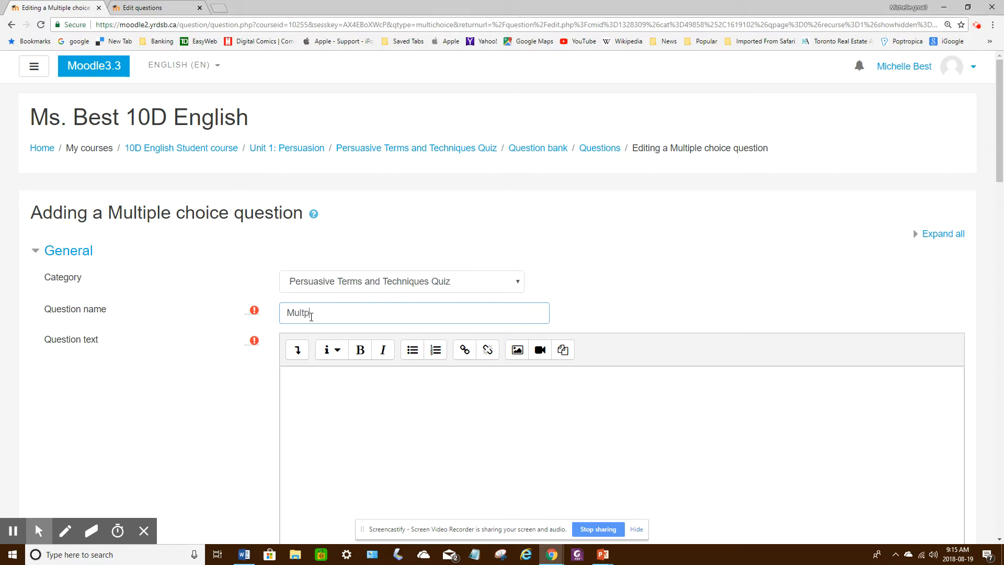
text(Multiple choice)
Step: Show the Word test document beside the reduced browser window and copy "The bandwagon technique persuades you to…" into the question text
click(316, 398)
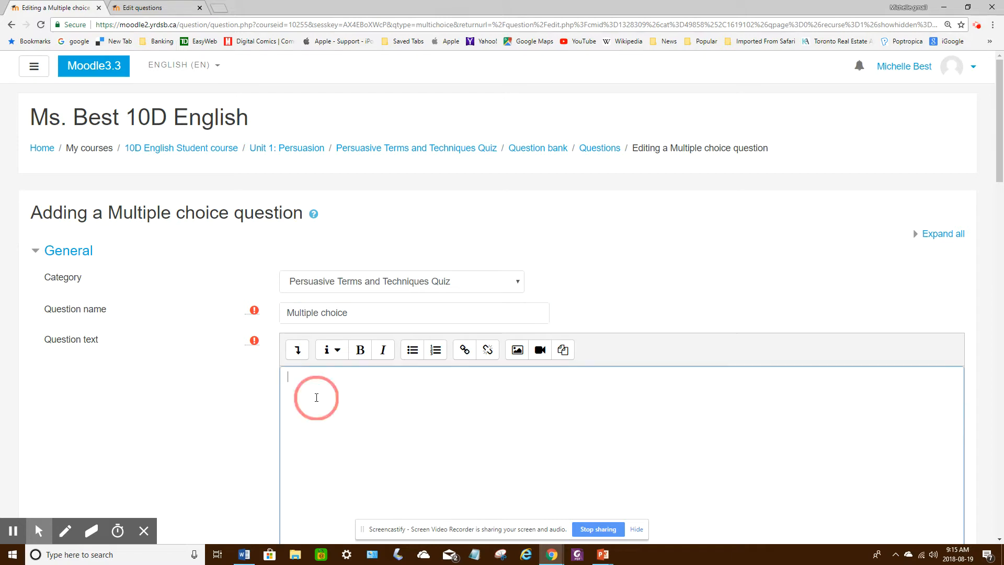
click(968, 8)
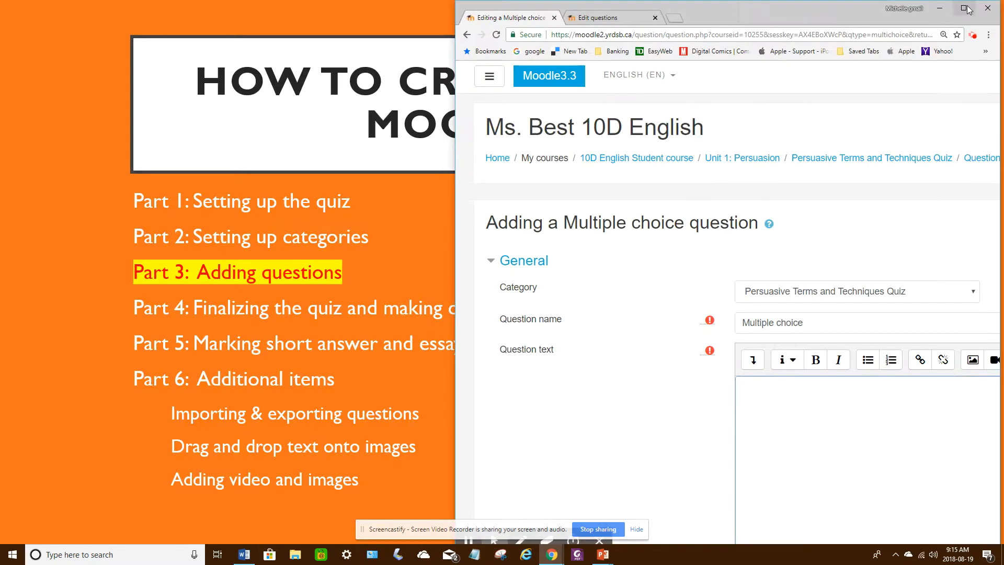
click(244, 554)
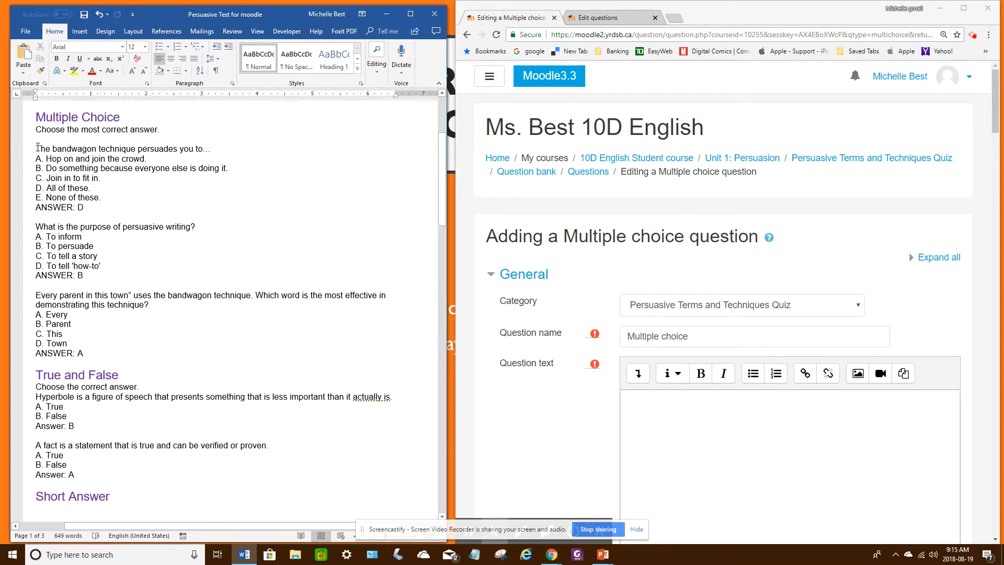
drag(38, 147, 211, 153)
key(ctrl+c)
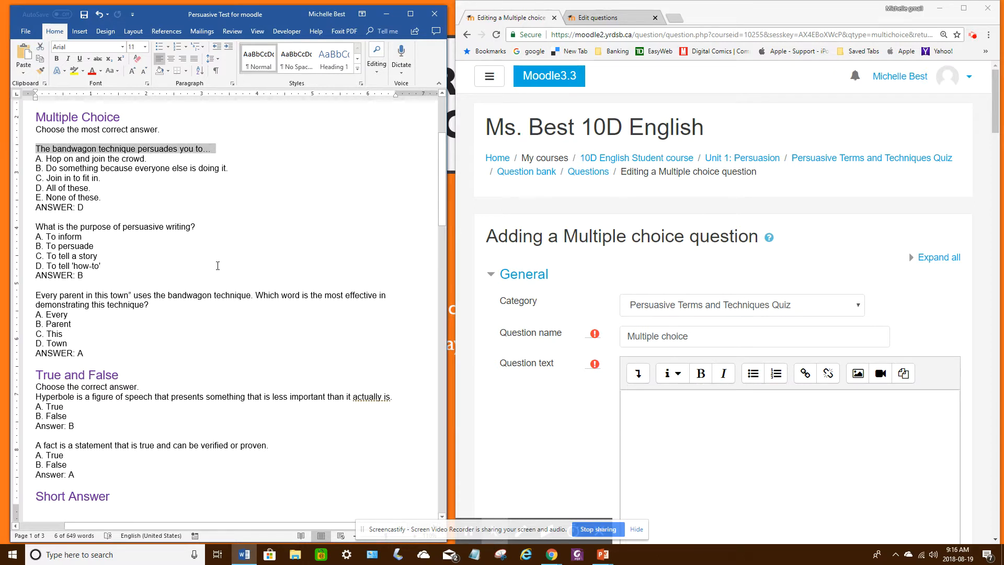
click(690, 406)
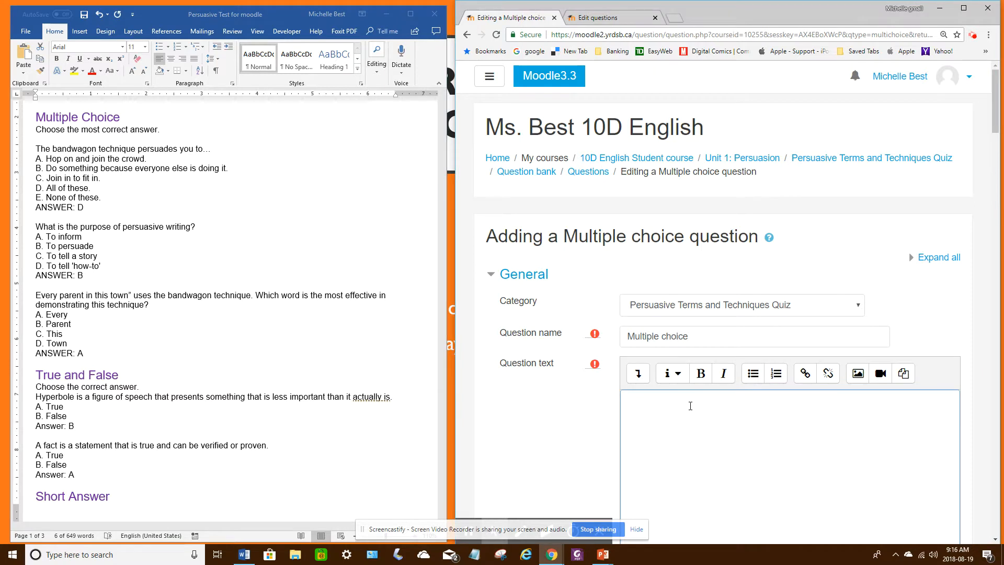
key(ctrl+v)
Step: Copy answer A, "Hop on and join the crowd.", from the Word document into Choice 1 of the question
scroll(701, 407, down, 5)
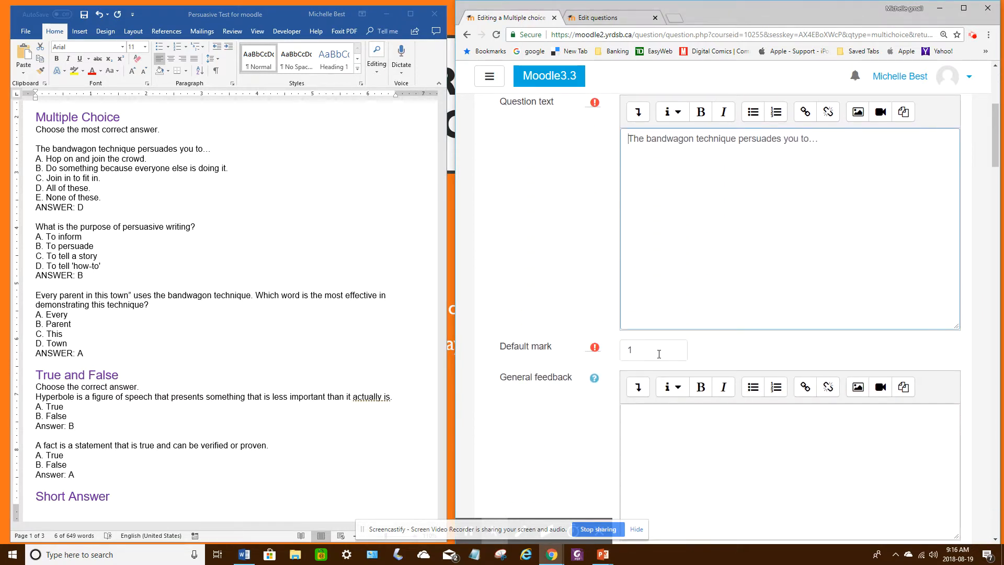
scroll(659, 353, down, 6)
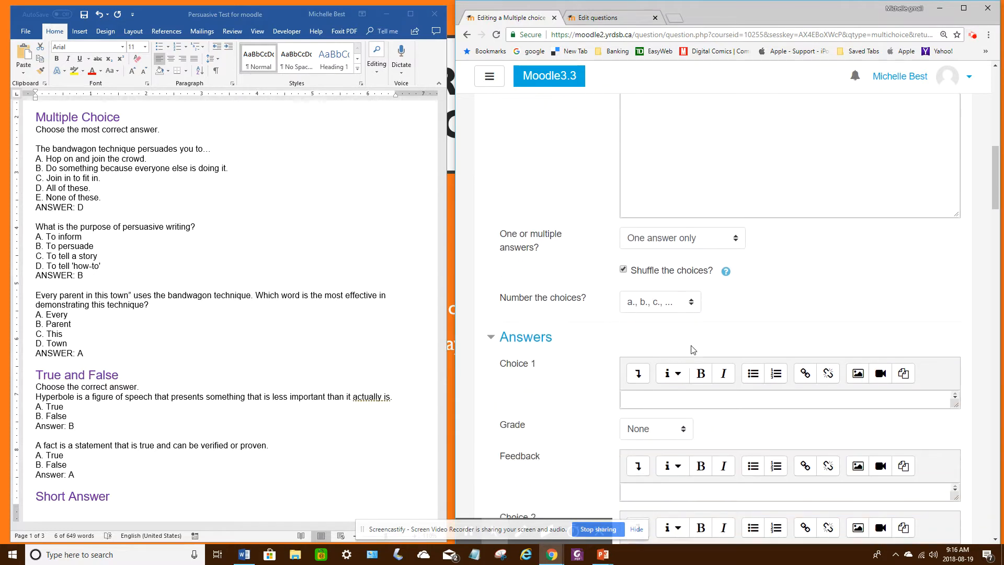
scroll(679, 345, down, 3)
click(64, 158)
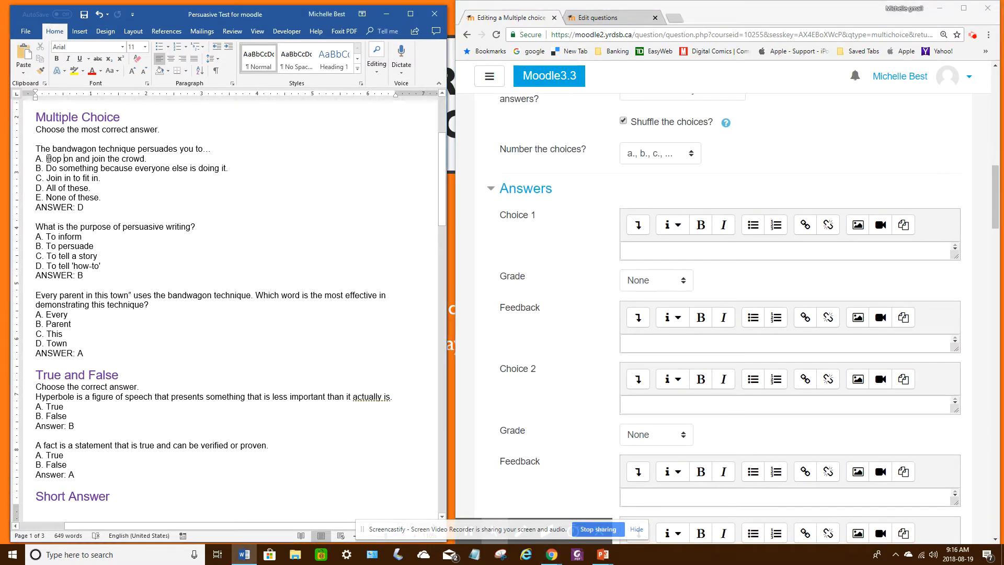
drag(48, 158, 146, 160)
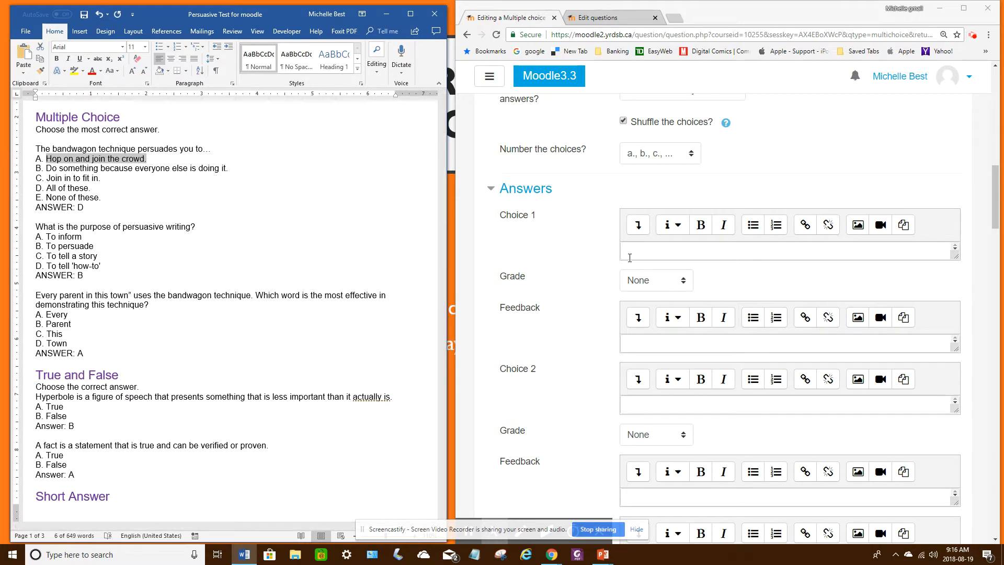
click(629, 258)
text(Hop on and join the crowd.)
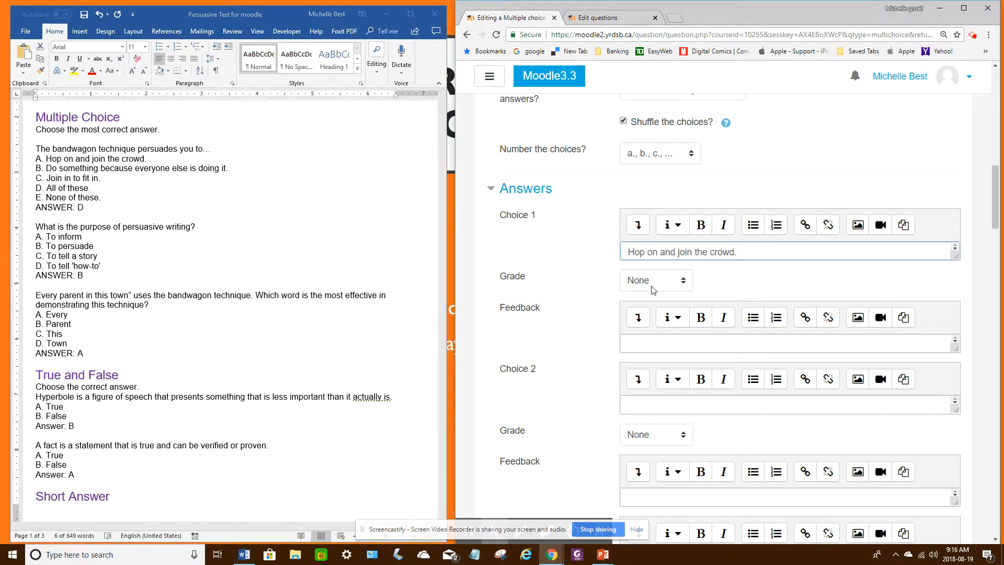
Step: Copy answer B, "Do something because everyone else is doing it.", from the Word document into Choice 2
click(58, 184)
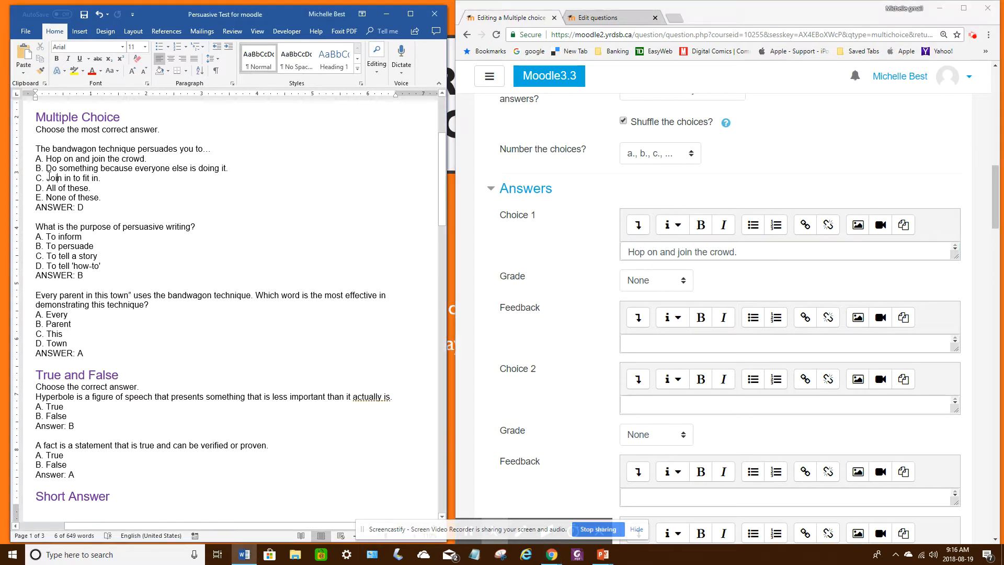
drag(46, 168, 228, 168)
key(ctrl+c)
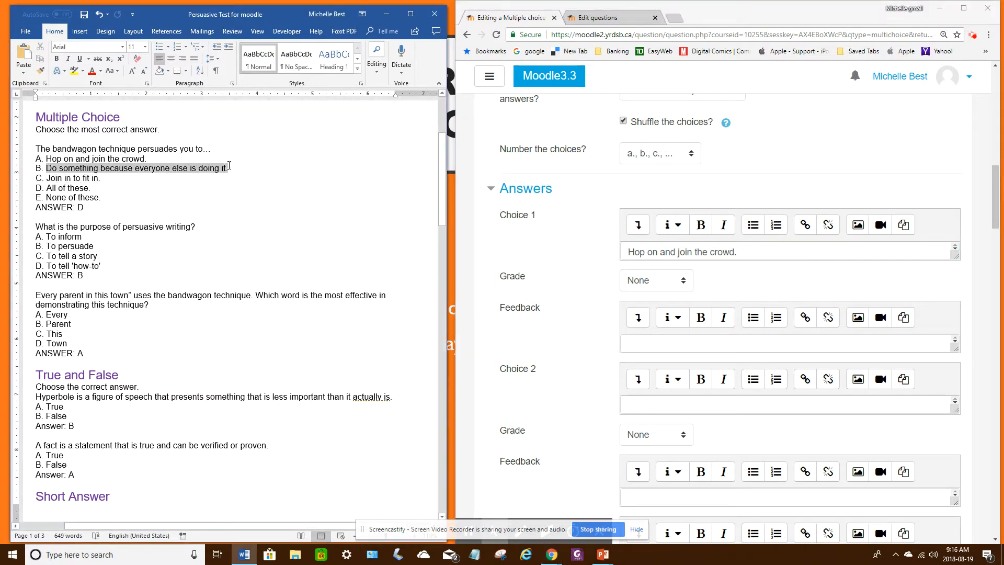
click(634, 403)
key(ctrl+v)
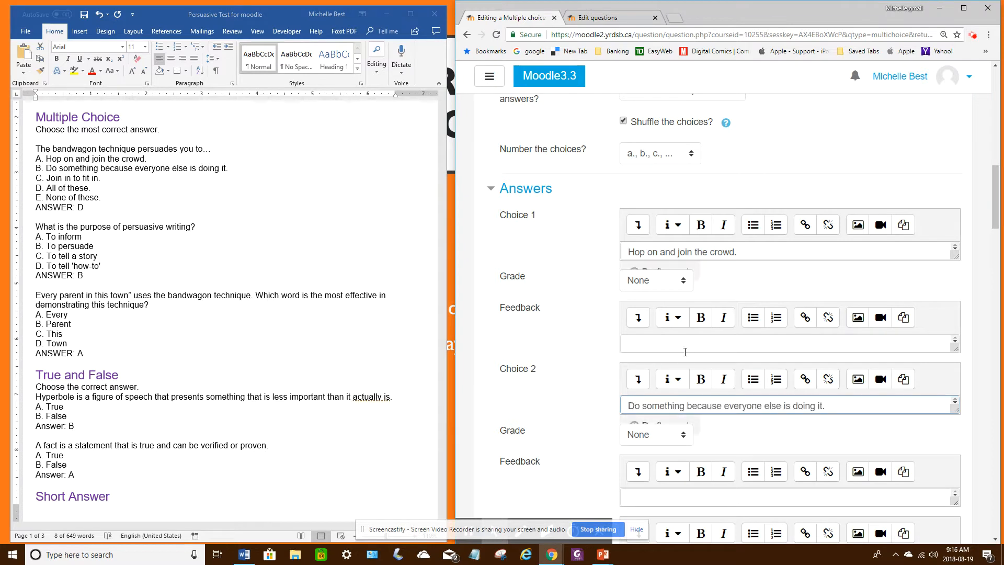
Step: Copy answer C, "Join in to fit in.", from the Word document into Choice 3
scroll(686, 358, down, 3)
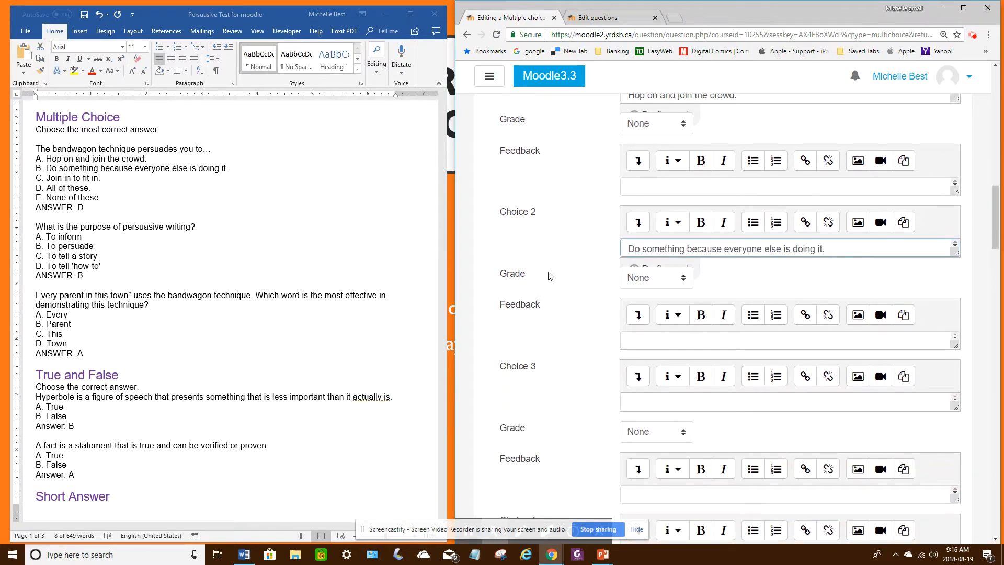
drag(46, 178, 105, 178)
key(ctrl+c)
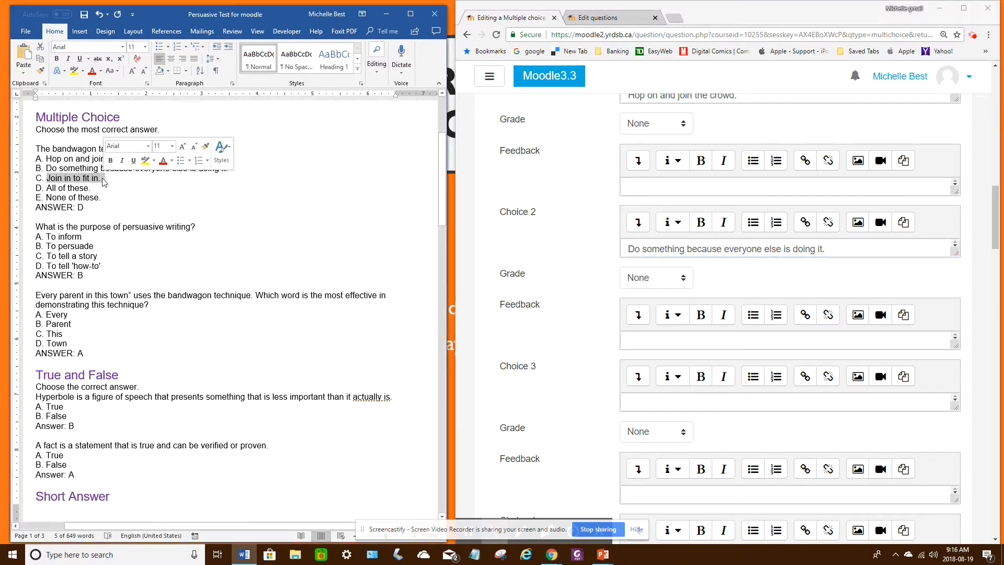
click(644, 341)
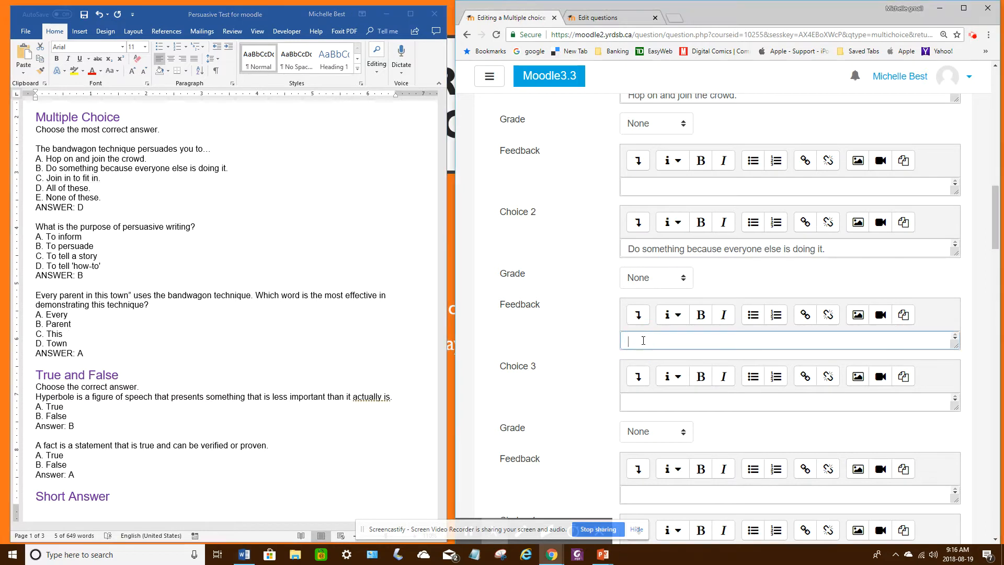
click(643, 401)
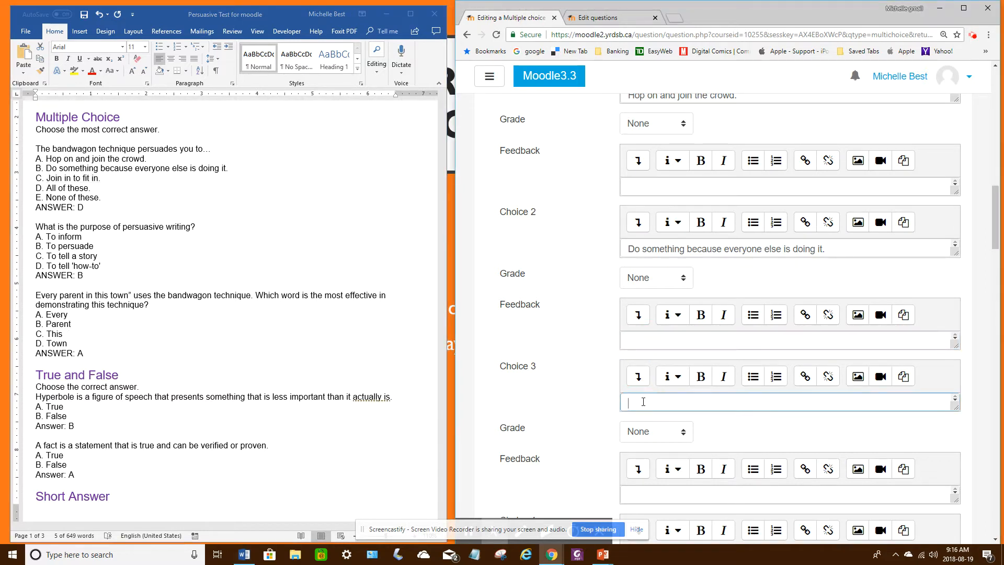
key(ctrl+v)
Step: Copy answer D, "All of these.", from the Word document into Choice 4
click(65, 191)
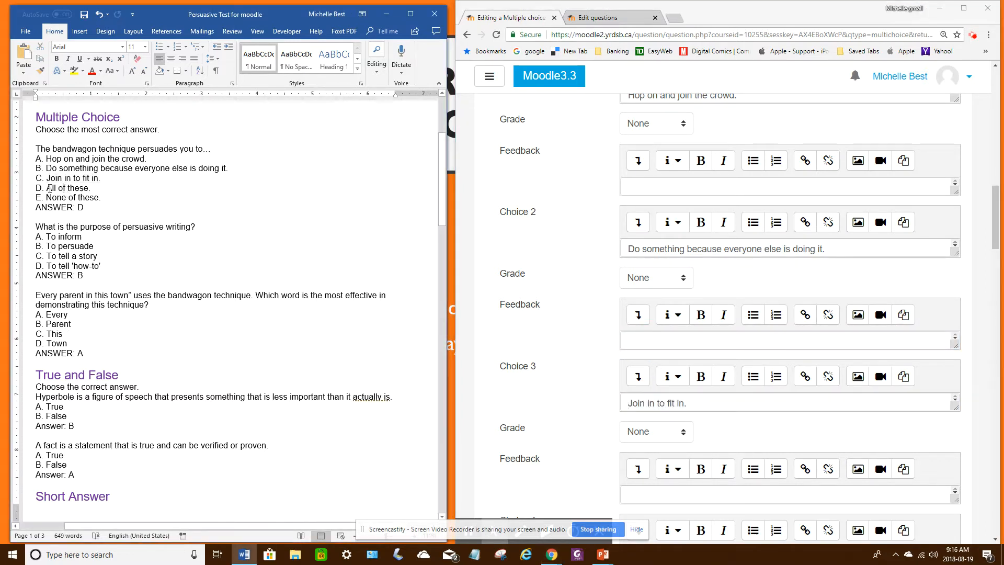
drag(47, 189, 94, 196)
key(ctrl+c)
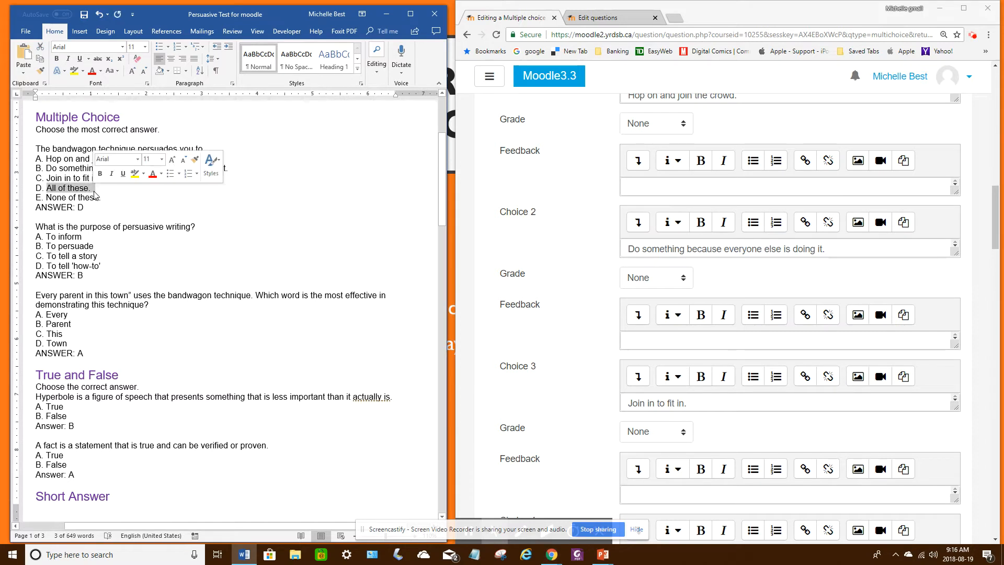
scroll(722, 420, down, 3)
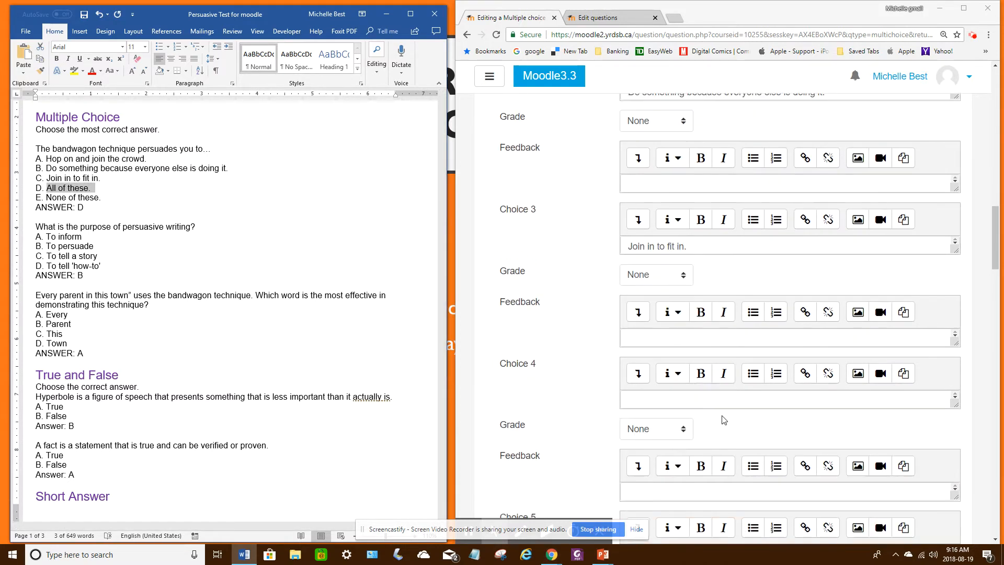
click(629, 398)
key(ctrl+v)
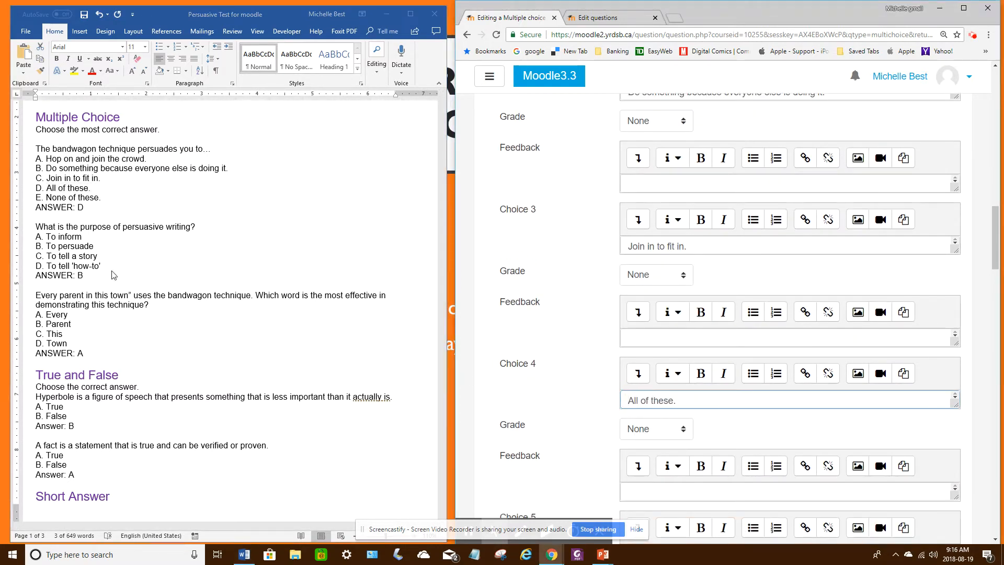
Step: Try to copy answer E, "None of these.", from the Word document into Choice 5
click(69, 198)
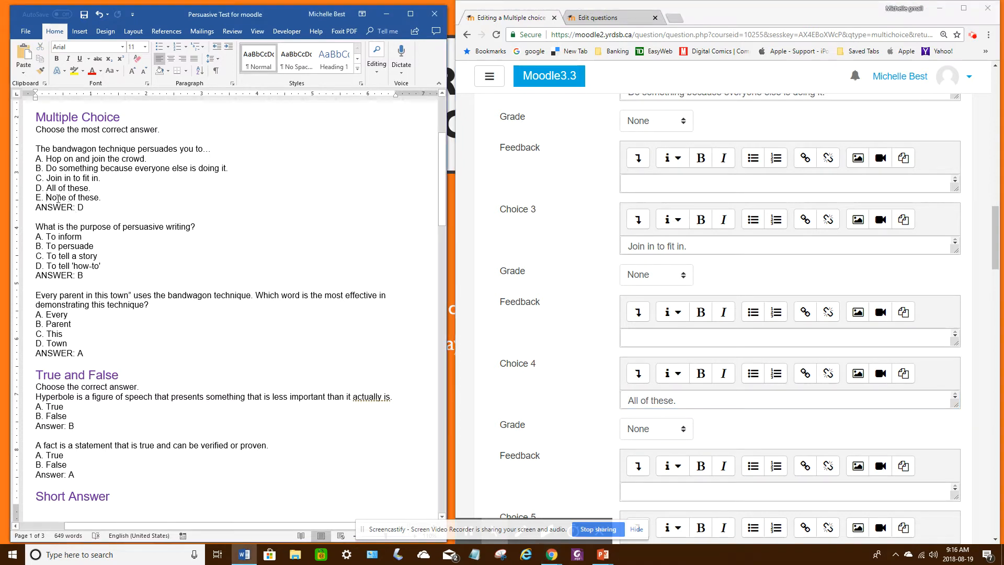
drag(57, 198, 102, 198)
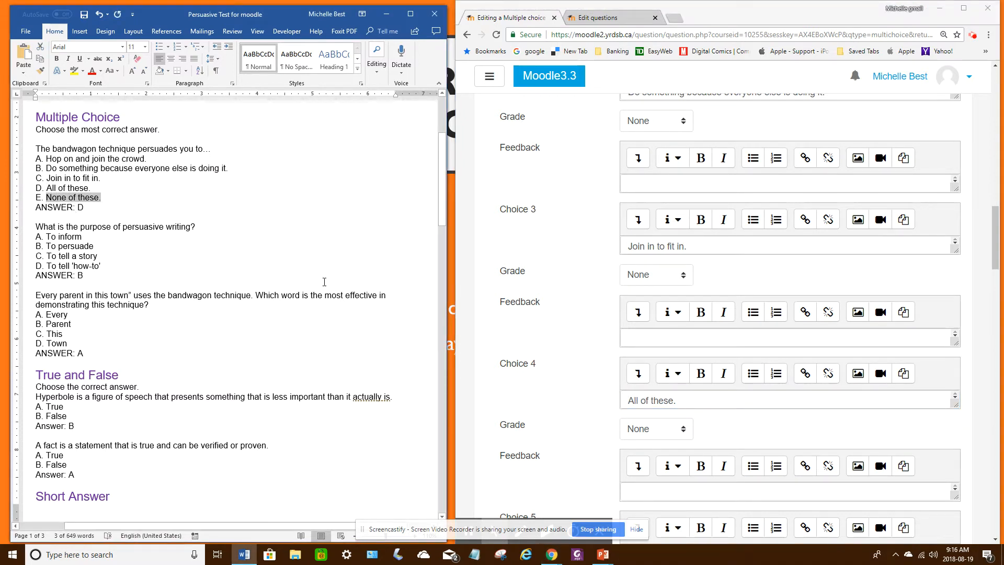
scroll(675, 401, down, 1)
scroll(689, 445, down, 2)
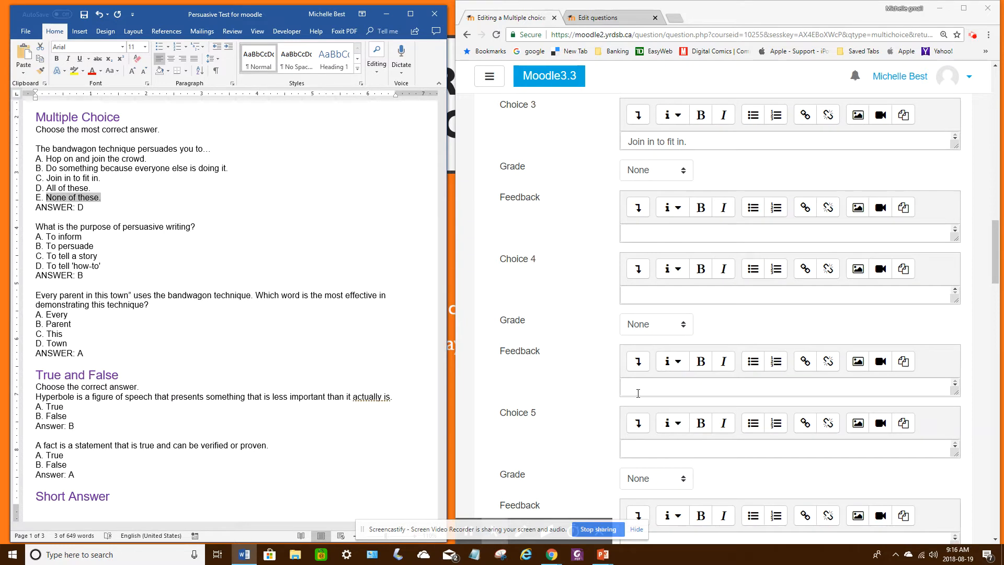
click(633, 448)
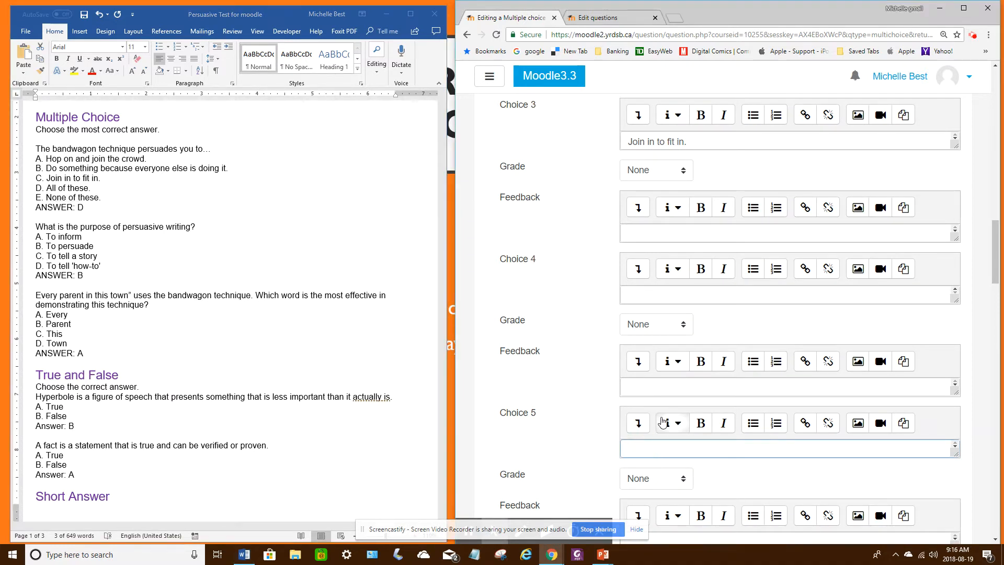
Step: Paste answer D, "All of these.", back into the emptied Choice 4
scroll(660, 420, up, 2)
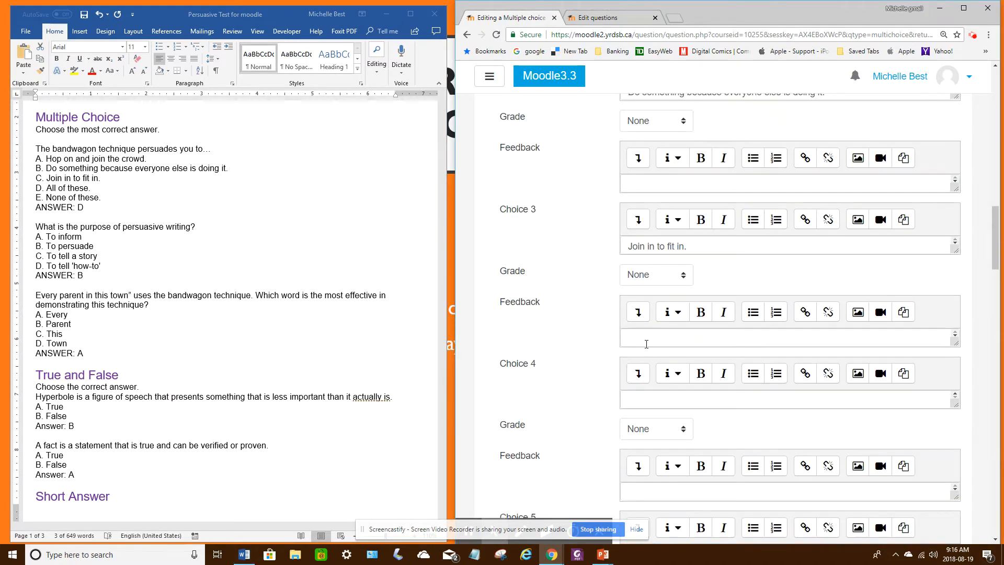
scroll(646, 356, up, 3)
scroll(648, 400, down, 3)
click(638, 340)
scroll(640, 366, up, 2)
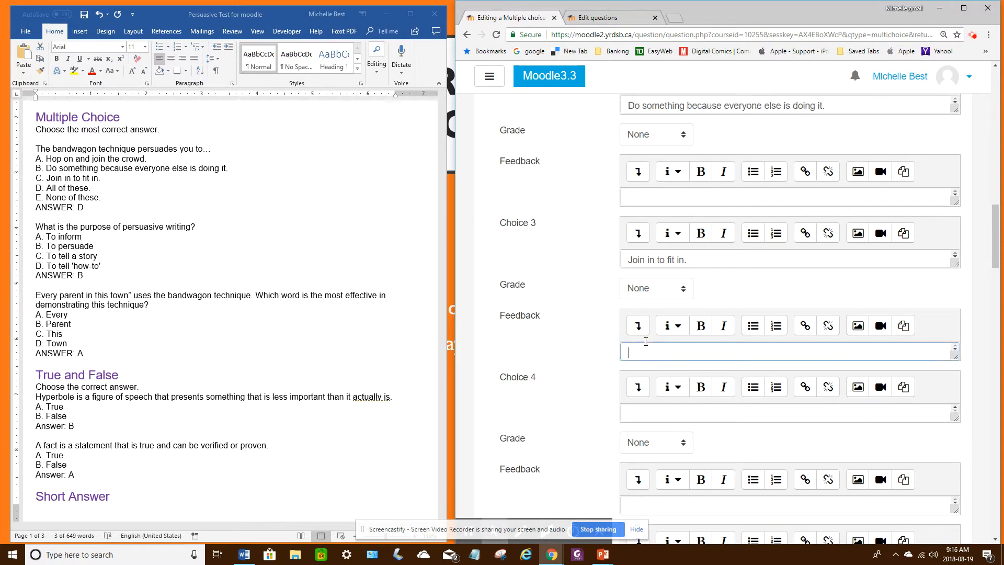
scroll(645, 400, down, 2)
click(653, 399)
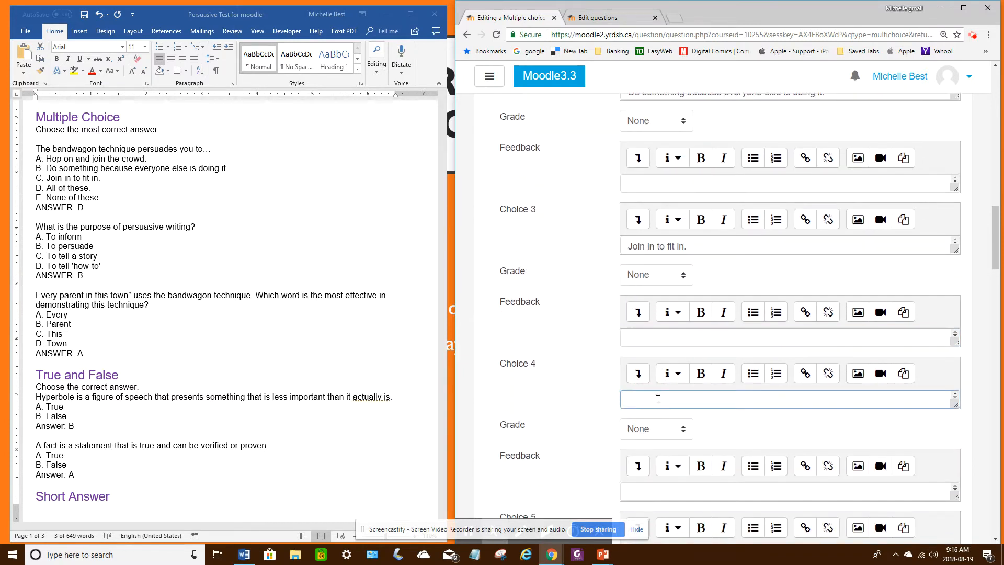
key(ctrl+v)
scroll(640, 293, up, 8)
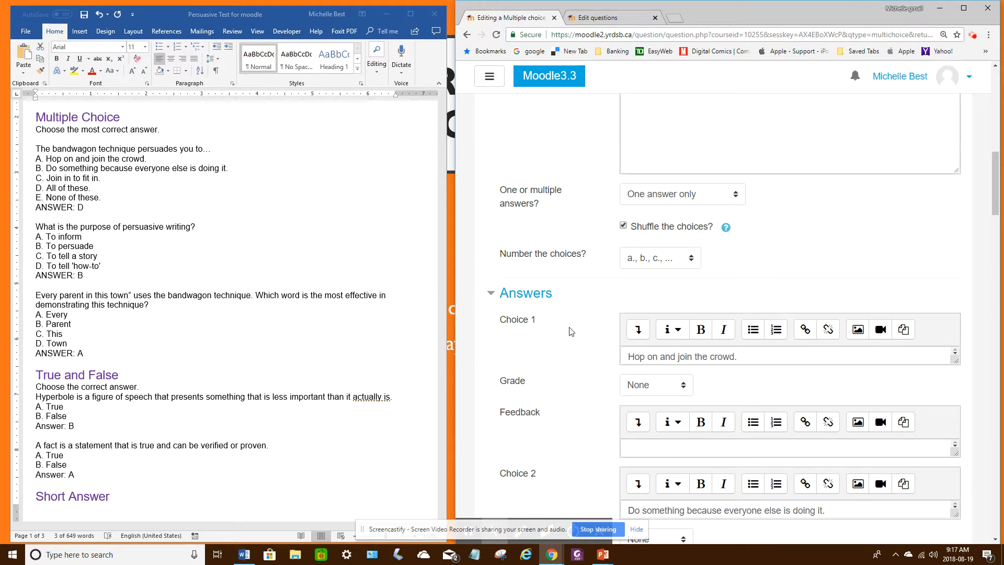
Step: Copy answer E, "None of these.", from the Word document into Choice 5 of the question
scroll(569, 331, down, 9)
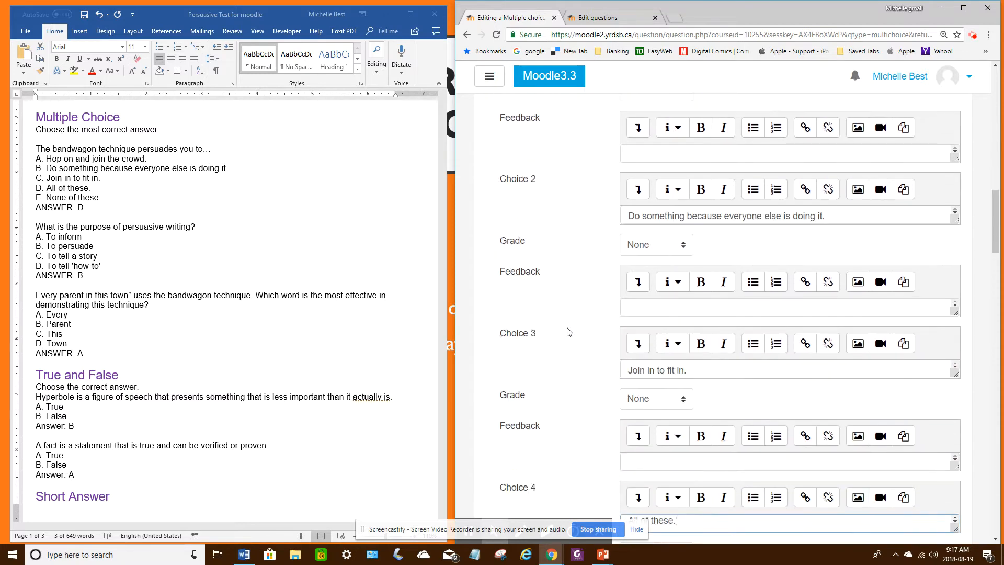
click(636, 346)
scroll(671, 387, down, 2)
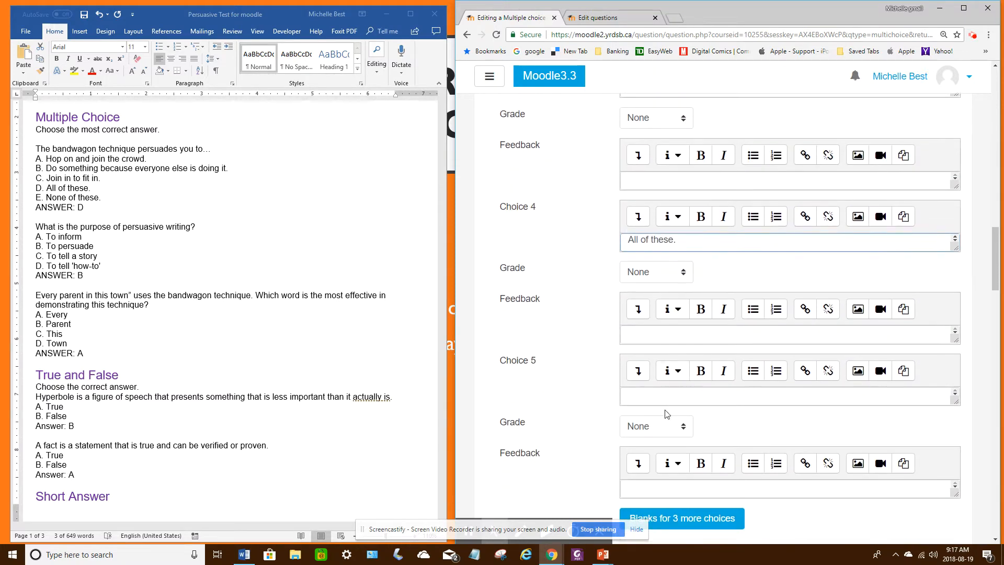
scroll(685, 439, down, 2)
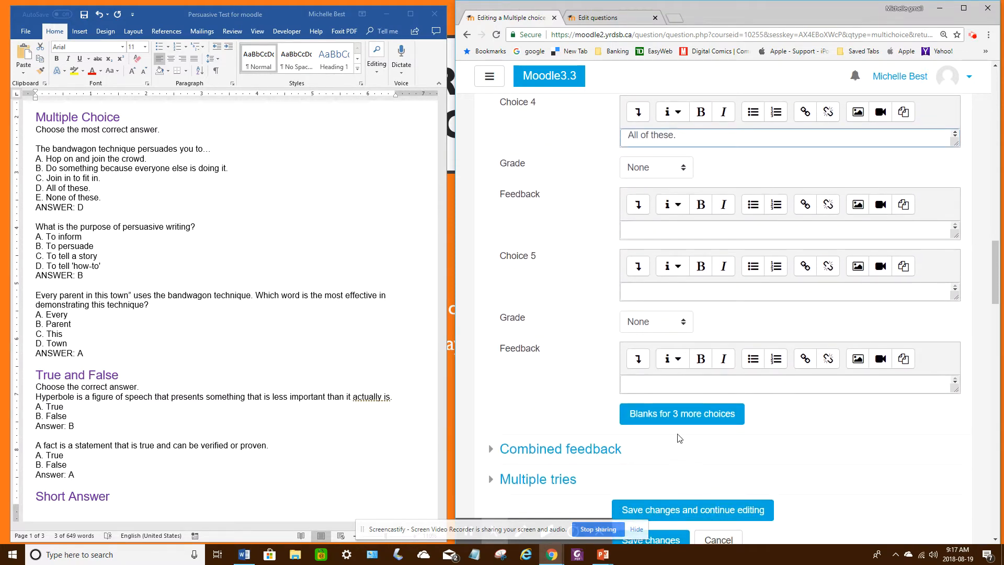
click(674, 293)
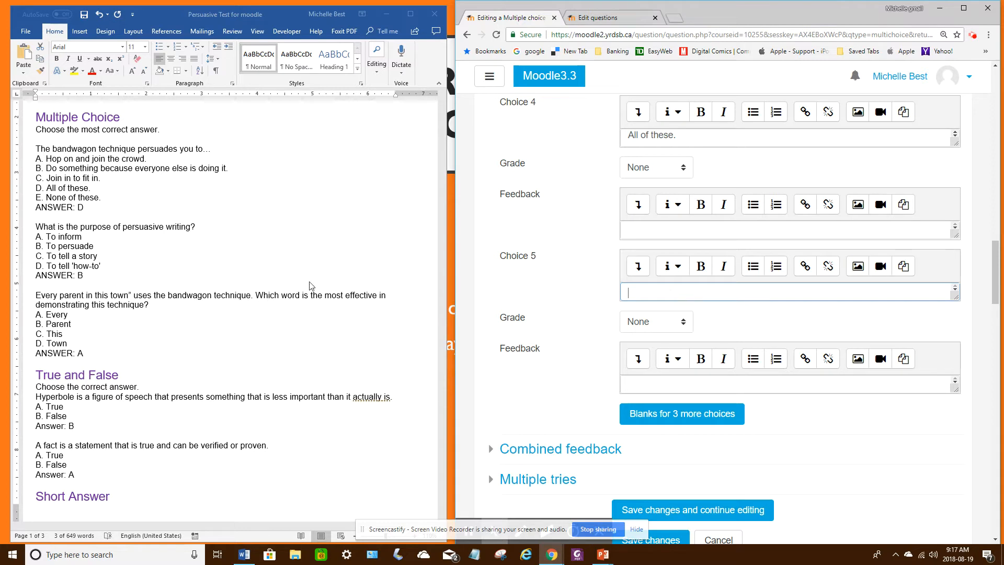
click(76, 199)
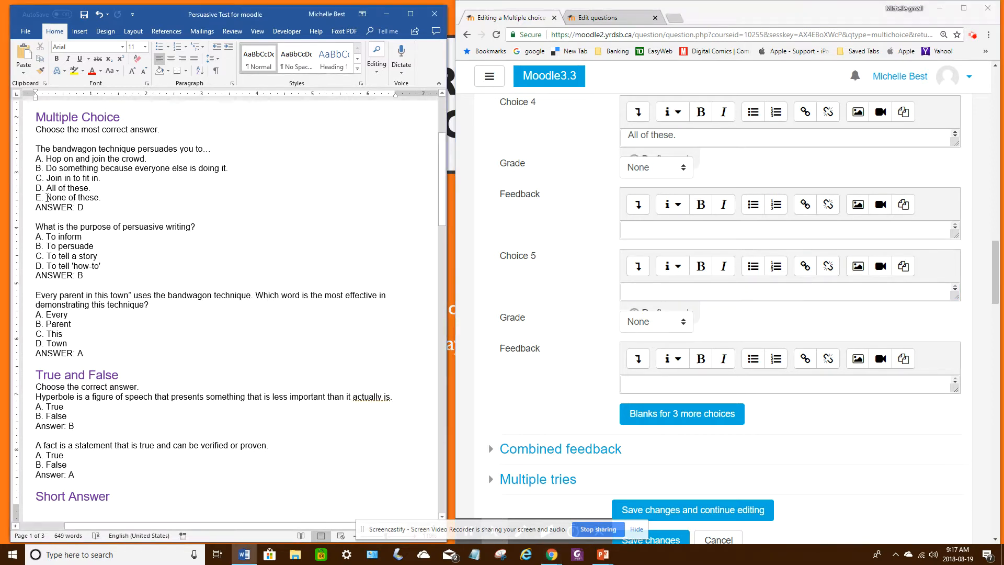
drag(46, 198, 101, 198)
key(ctrl+c)
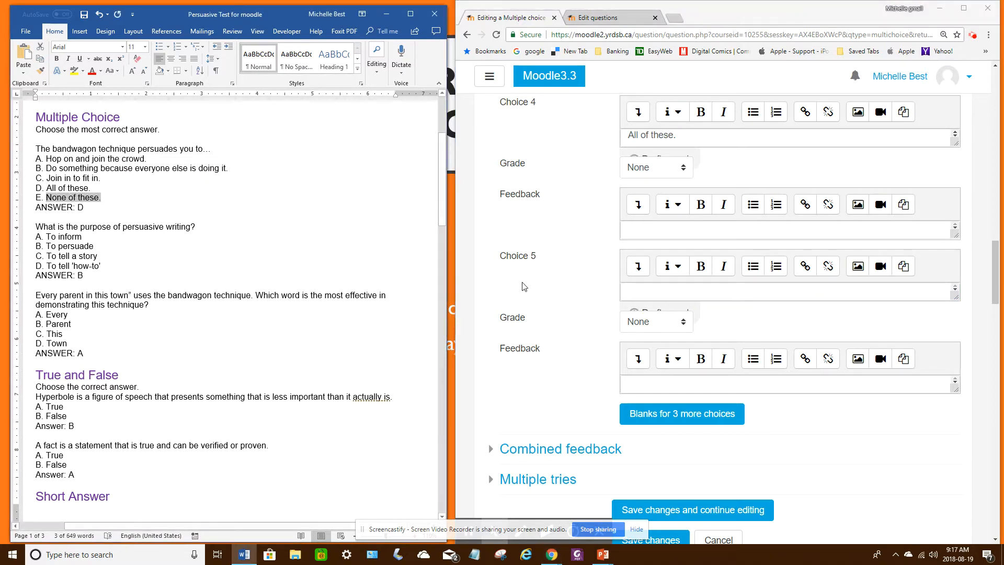
click(653, 291)
key(ctrl+v)
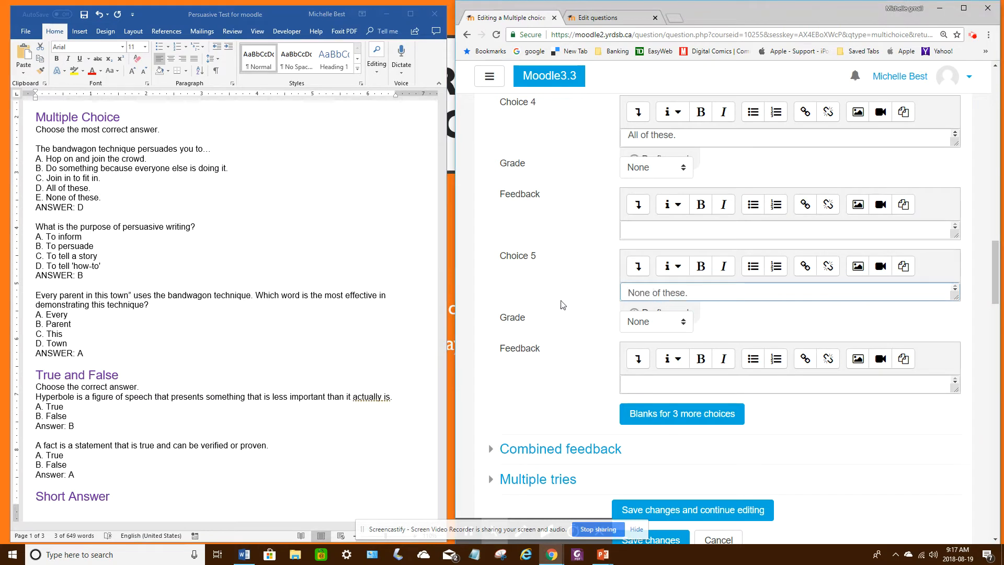
Step: Try to save the multiple choice question with all five answers entered
scroll(664, 418, down, 3)
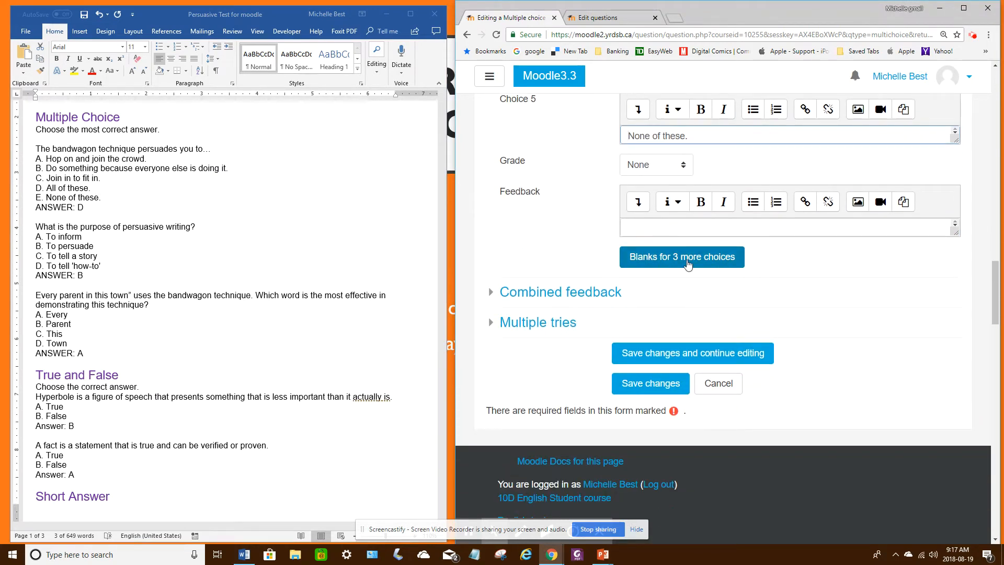
click(660, 387)
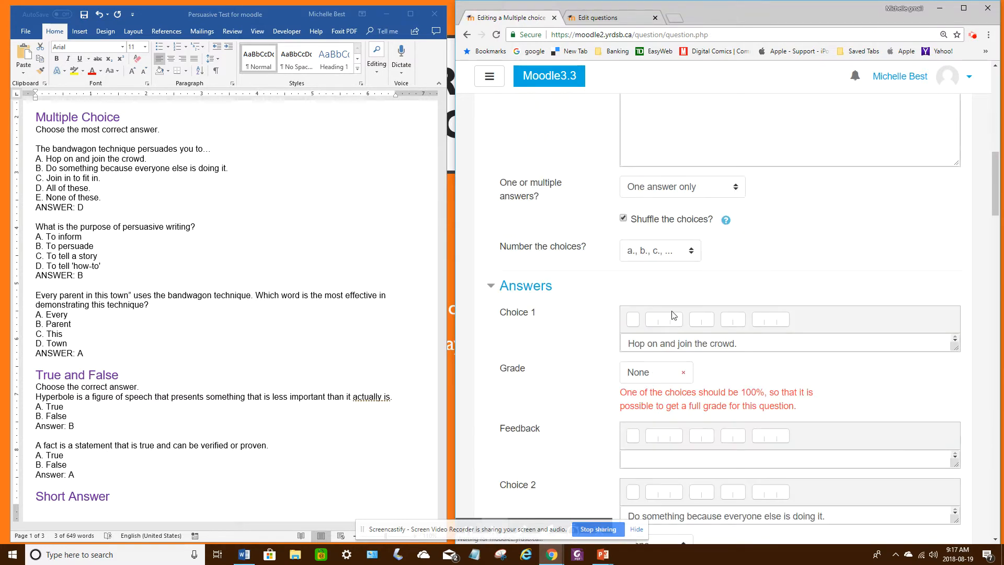
Step: Set the grade of Choice 4, "All of these.", to 100% as the correct answer
scroll(729, 380, down, 3)
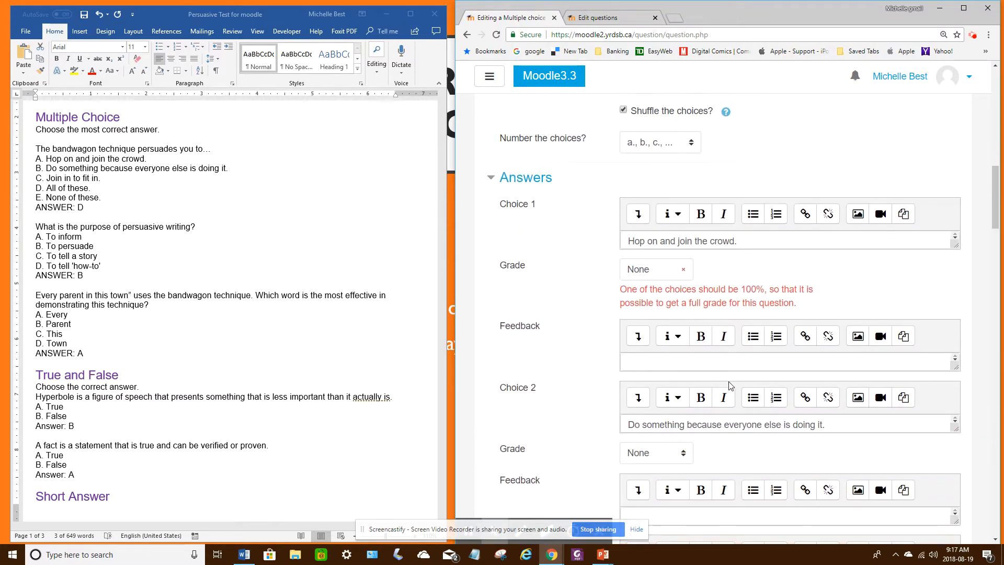
scroll(729, 381, down, 5)
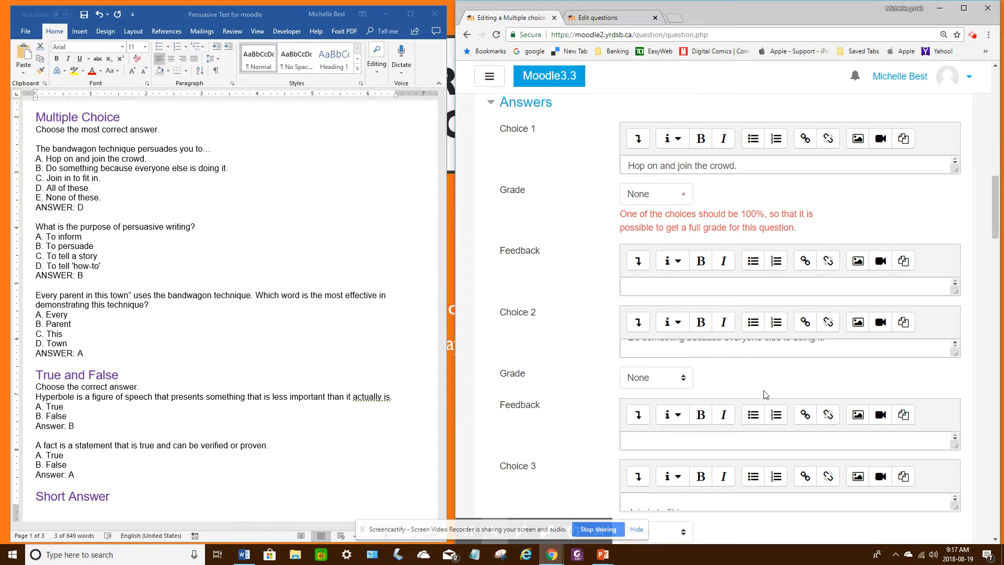
scroll(792, 314, up, 3)
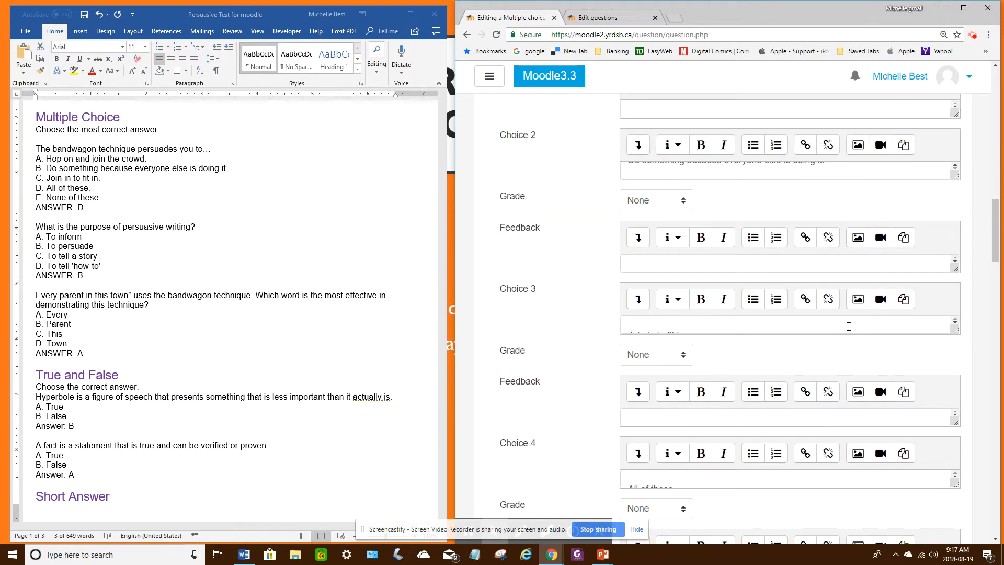
scroll(997, 223, down, 5)
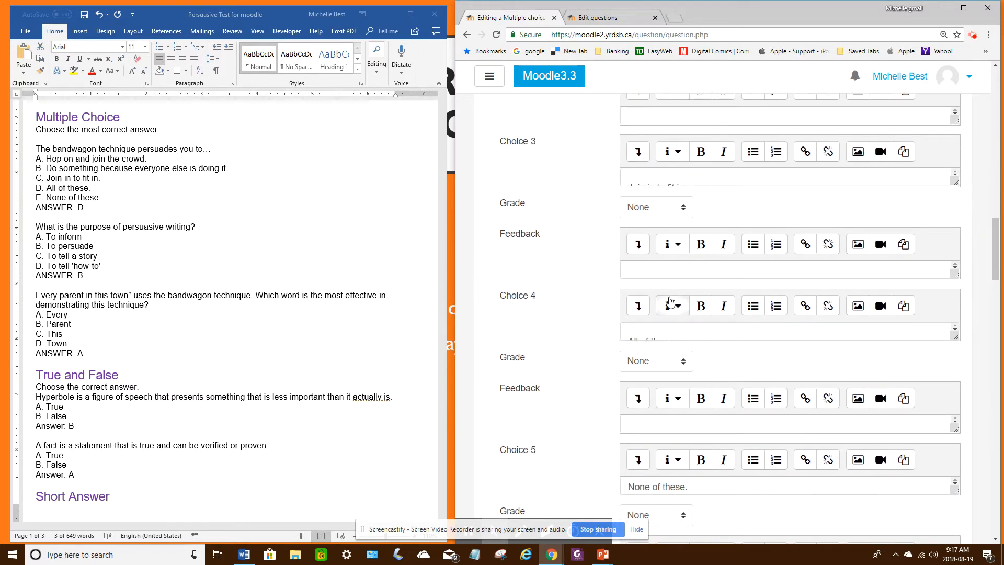
click(959, 331)
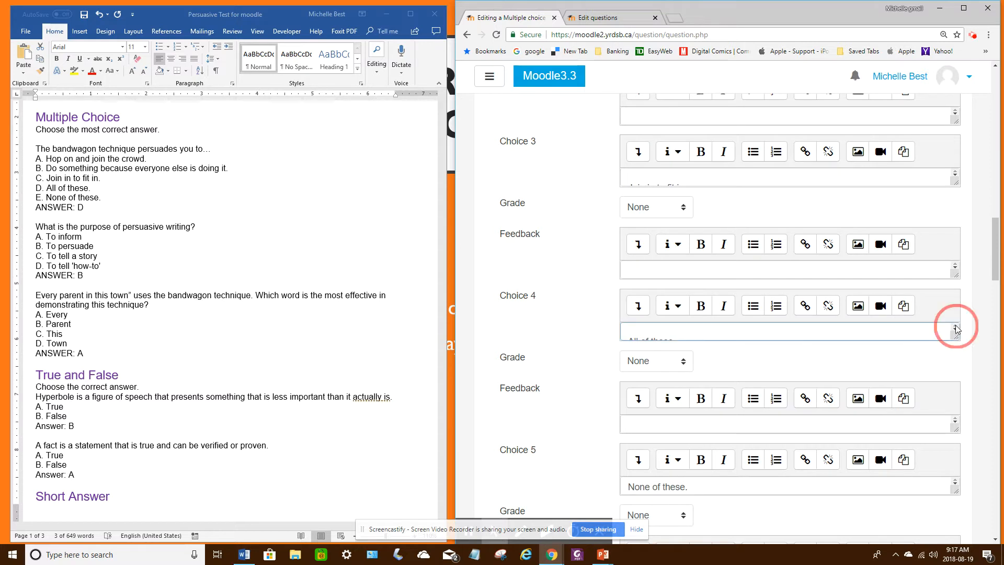
click(663, 333)
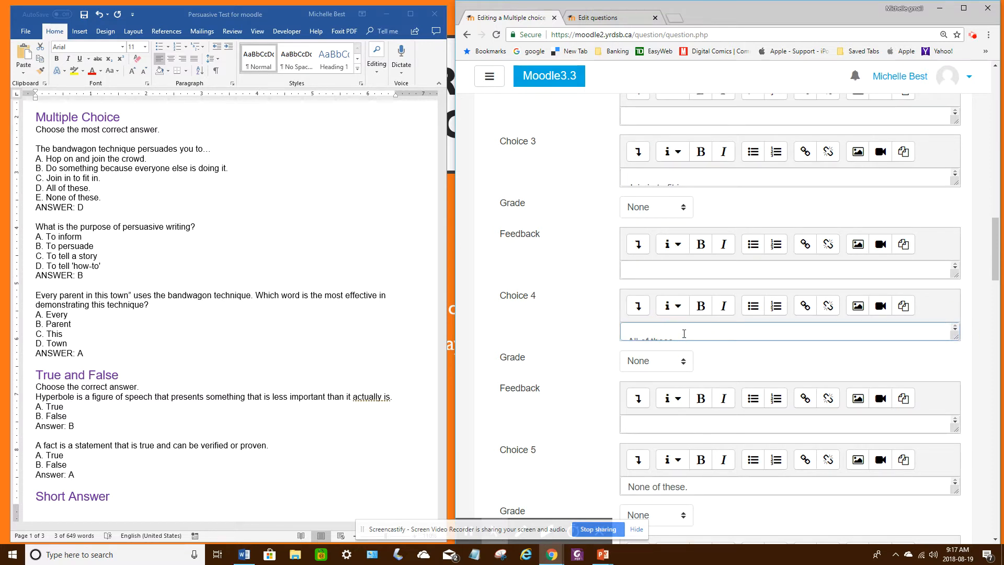
click(657, 365)
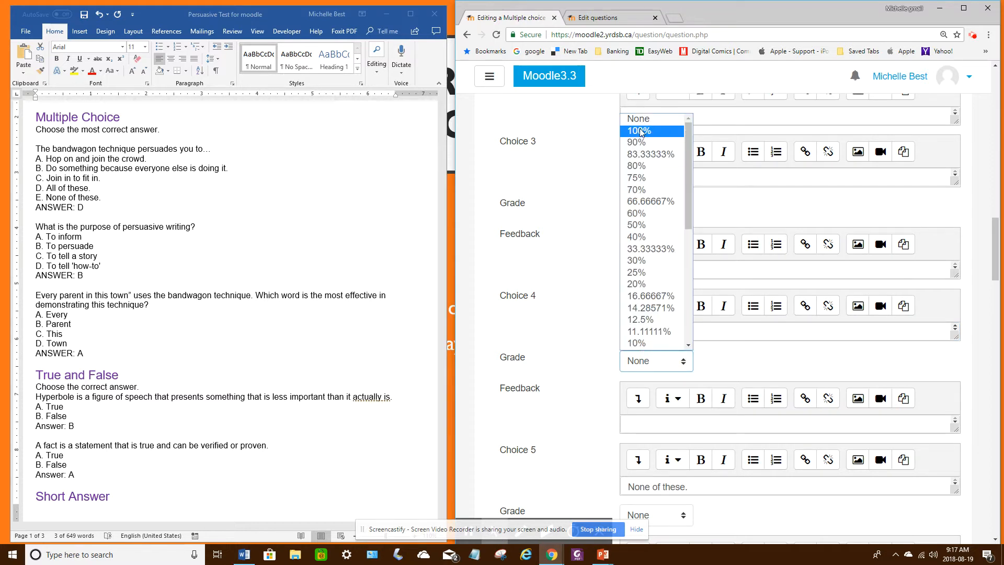
click(639, 131)
click(662, 364)
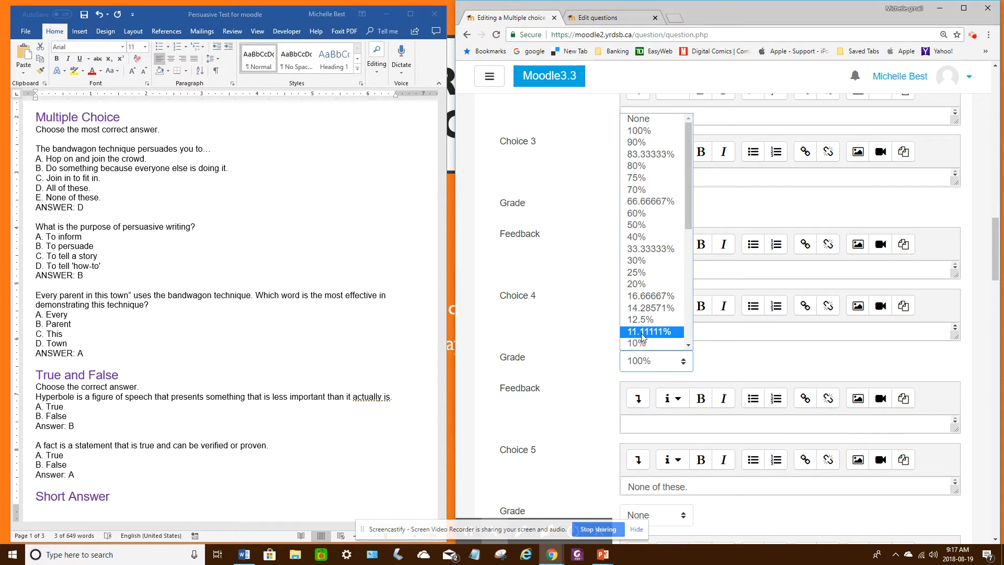
click(650, 366)
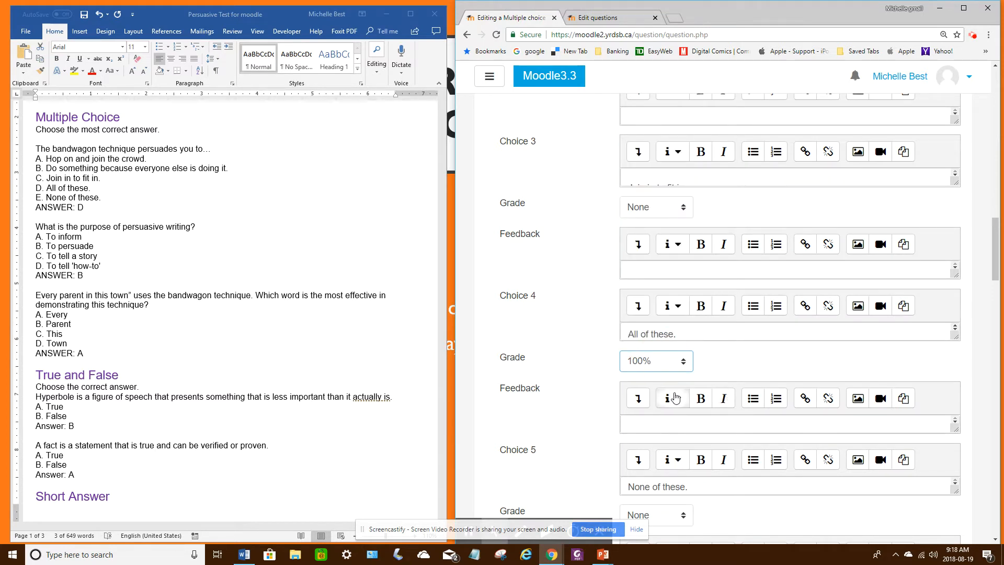
Step: Save the graded multiple choice question to the question bank
scroll(747, 277, down, 1)
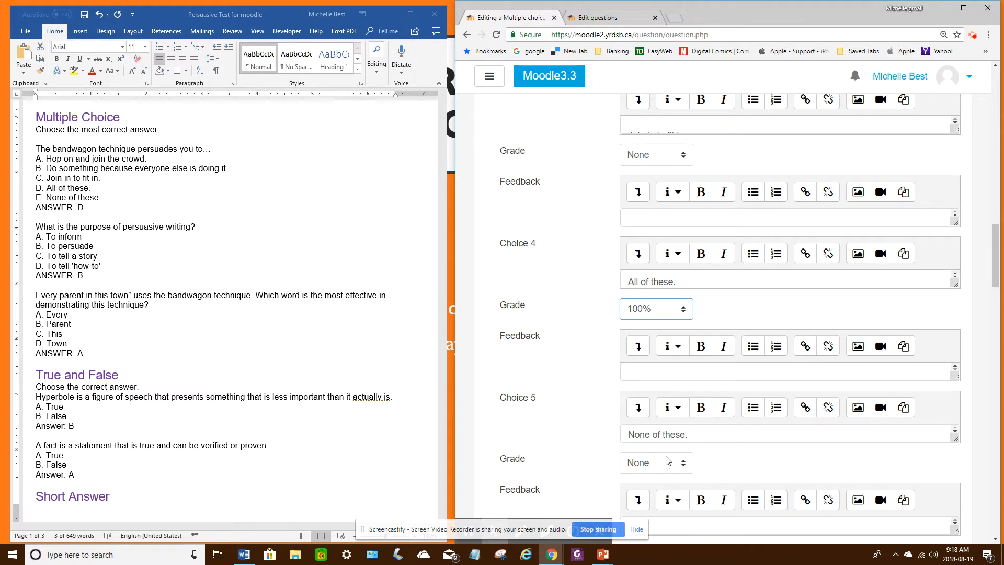
scroll(803, 407, down, 5)
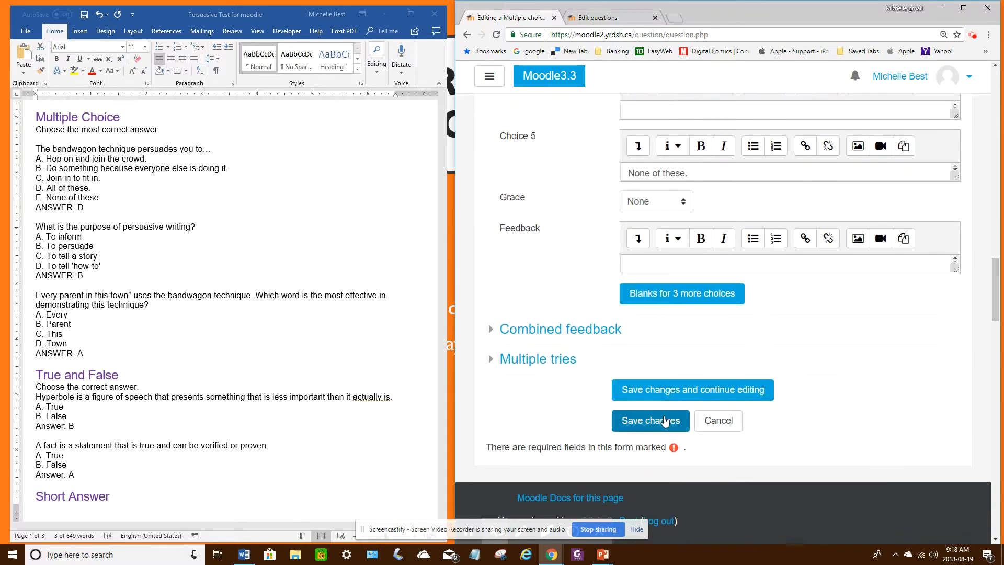
click(650, 419)
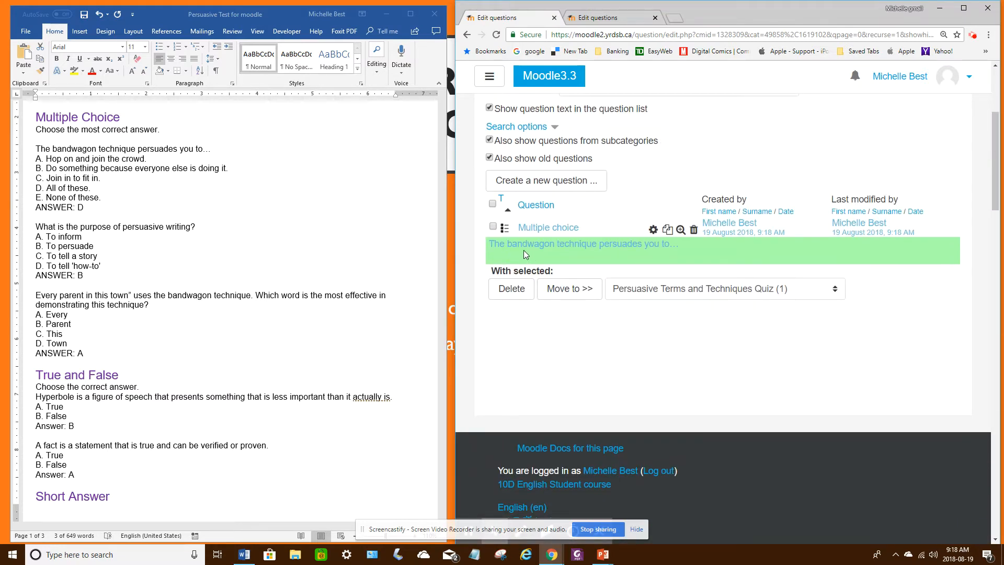
Step: Preview the bandwagon question, check its text and answer choices, and close the preview
click(680, 230)
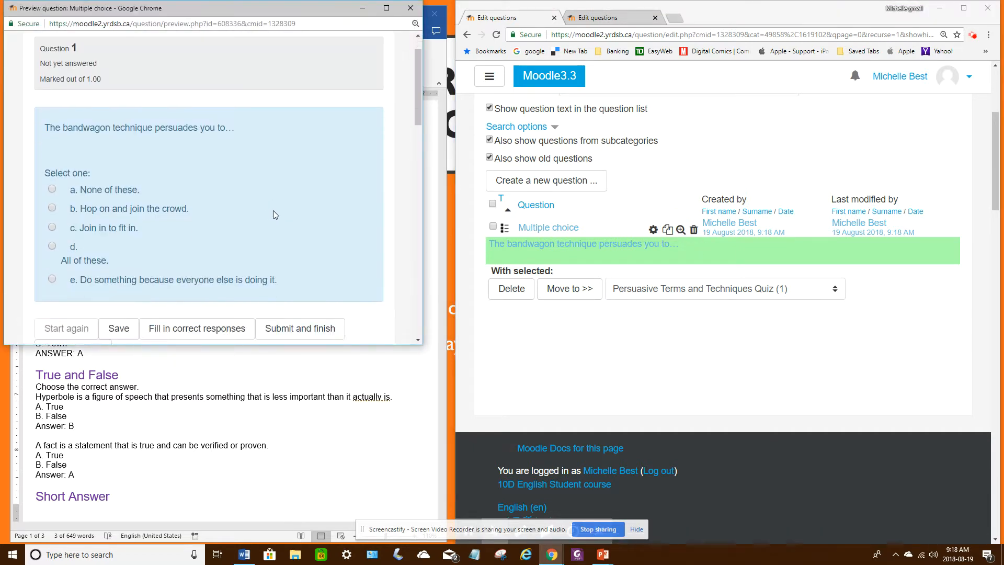
scroll(273, 210, down, 1)
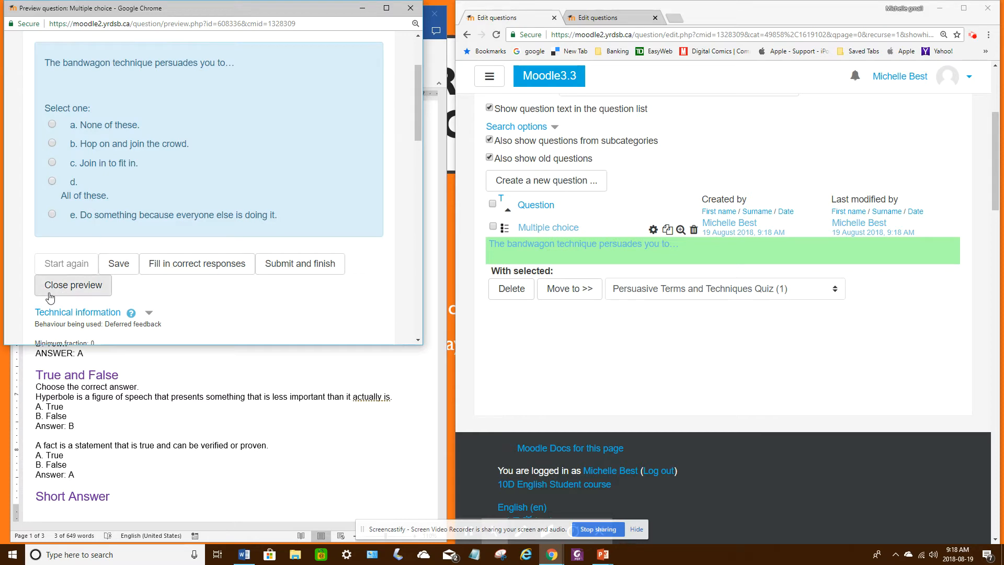
click(82, 292)
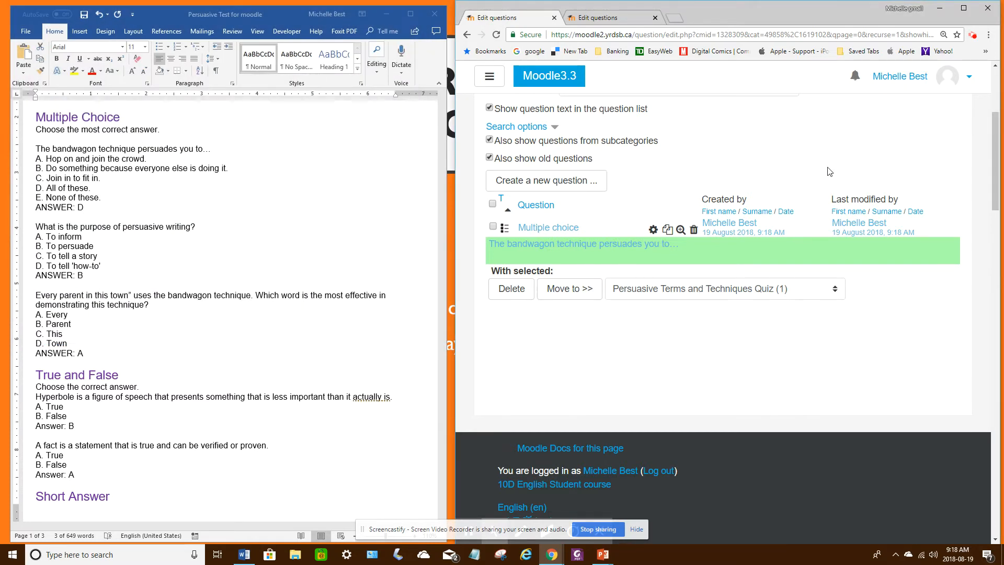
scroll(923, 175, up, 2)
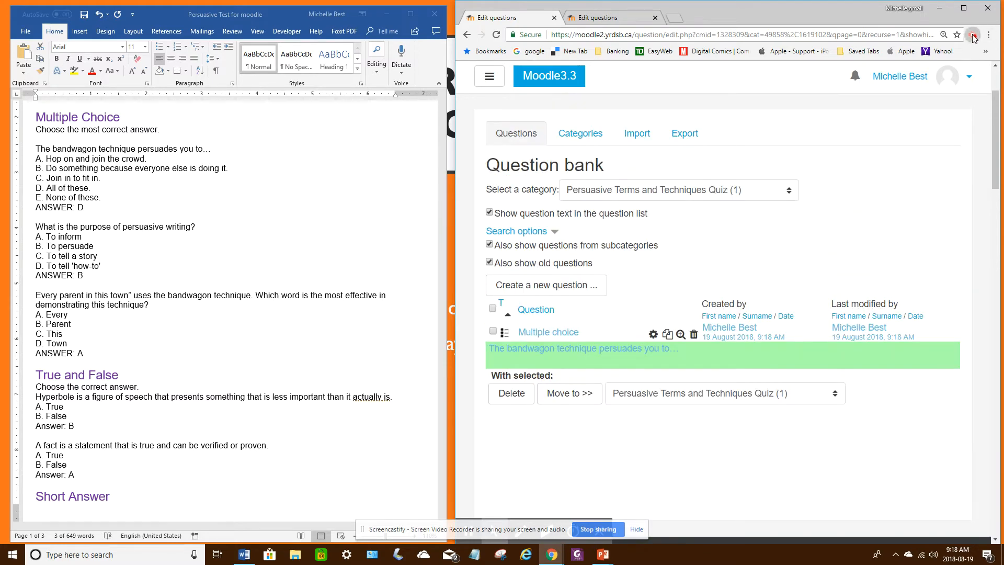
click(972, 36)
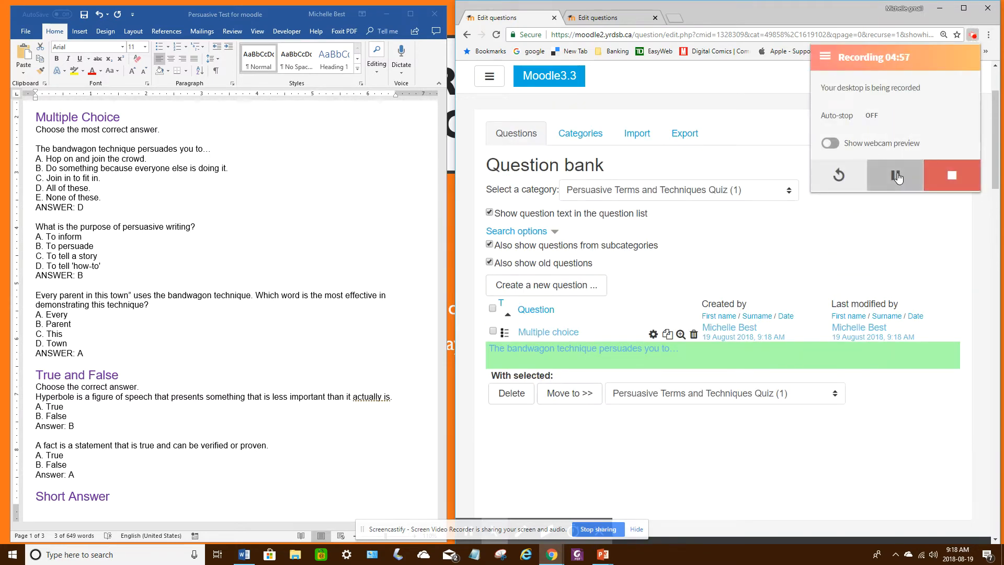
click(896, 177)
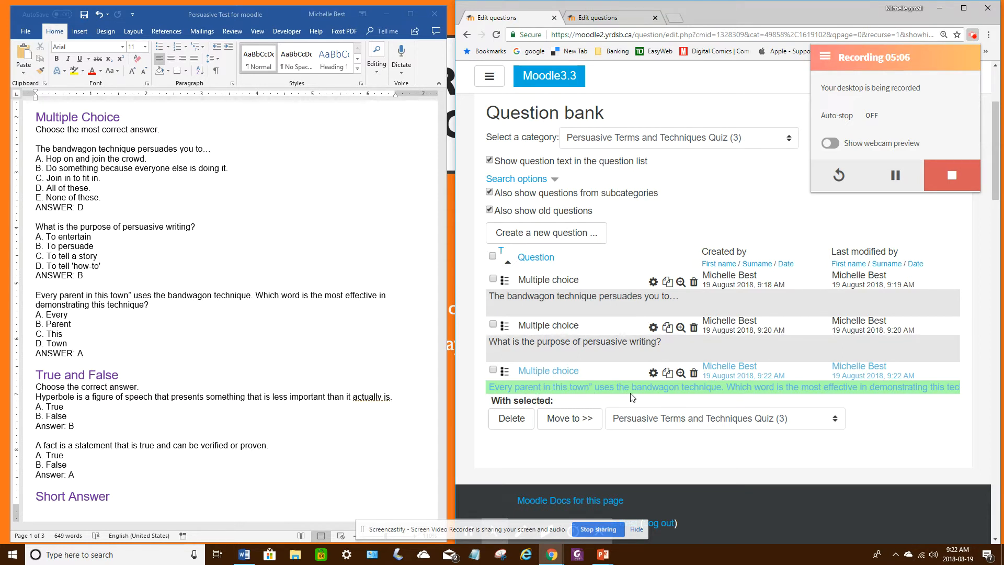
Step: Start a new Matching question in the question bank for the Word test's Matching section
click(396, 266)
scroll(443, 187, up, 3)
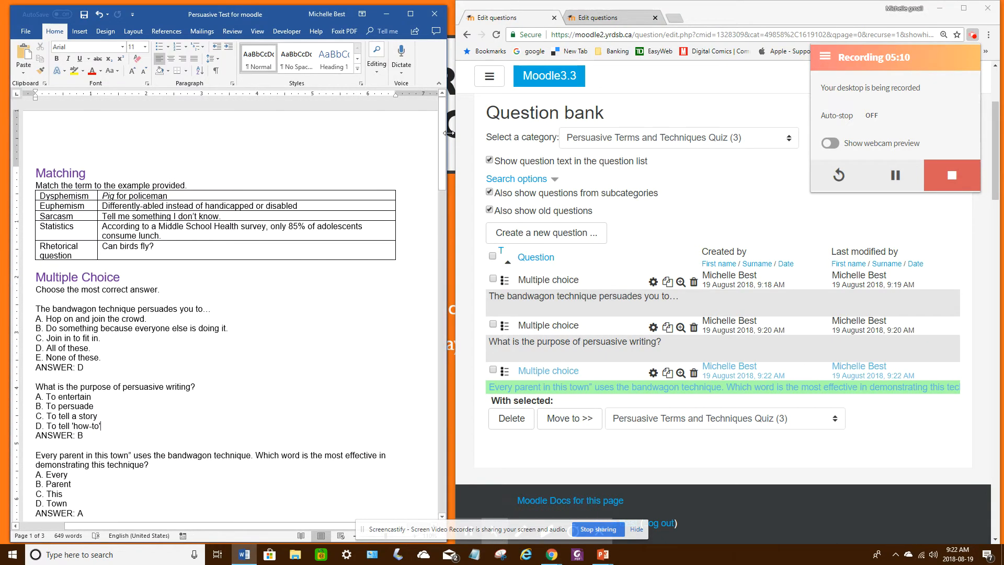
click(559, 236)
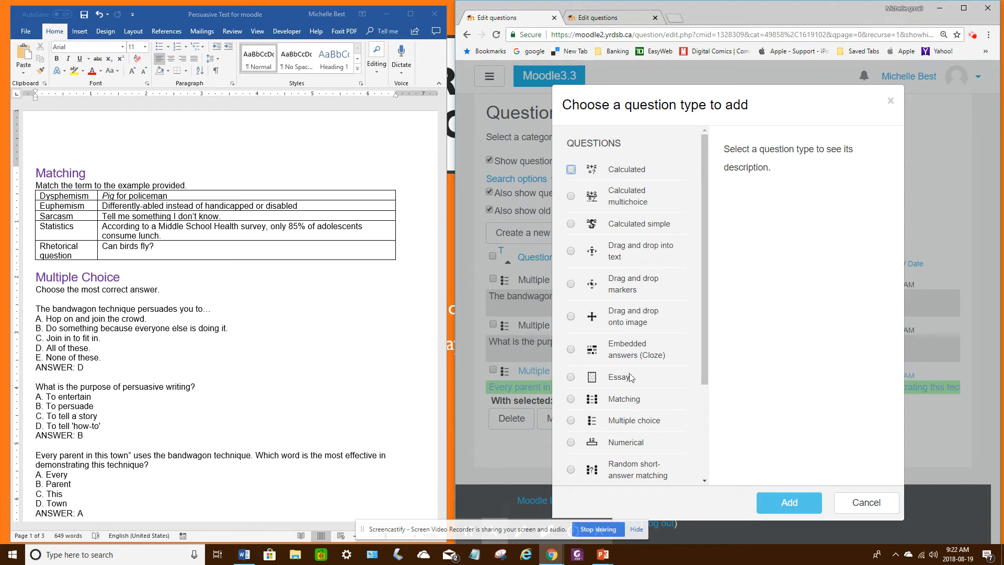
click(571, 399)
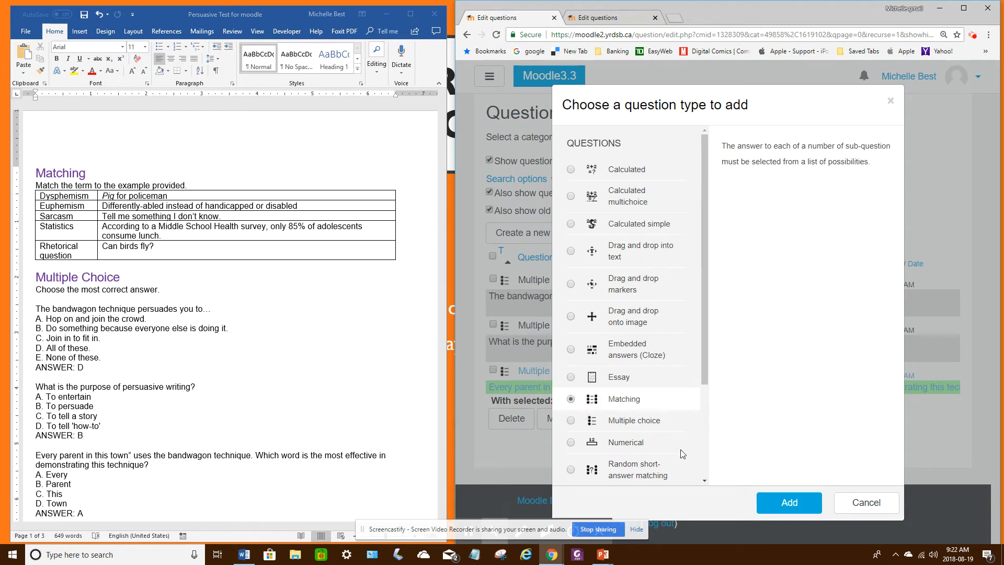
click(788, 506)
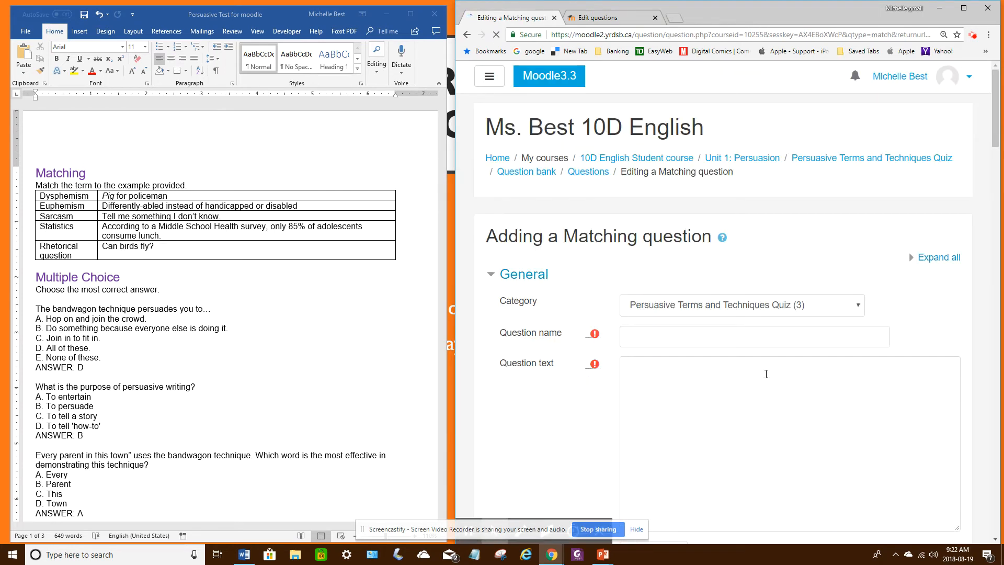
Step: Name the question "Matching" and copy "Match the term to the example provided." from the Word test as its question text
click(636, 340)
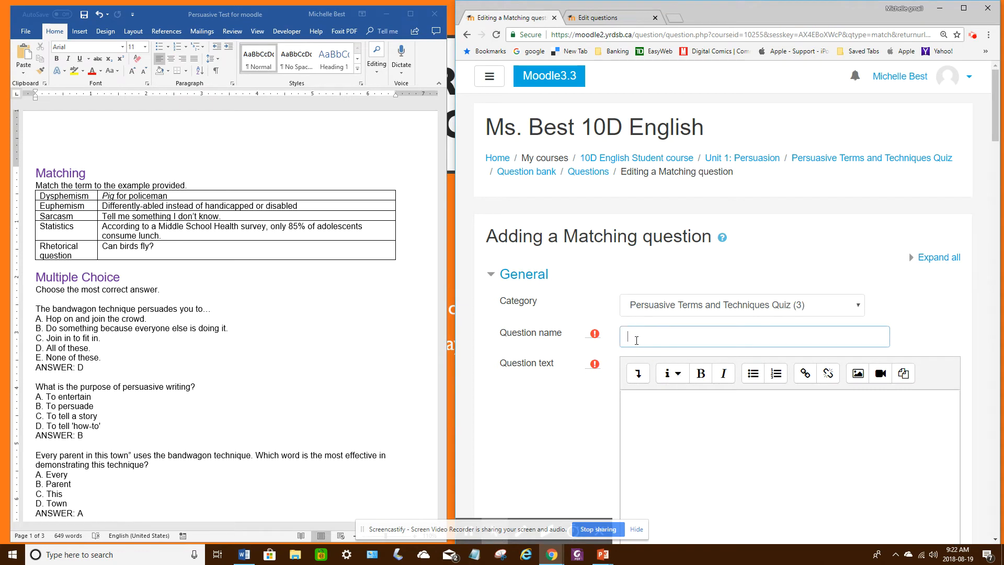
text(Matching)
click(123, 186)
drag(187, 186, 38, 186)
key(ctrl+c)
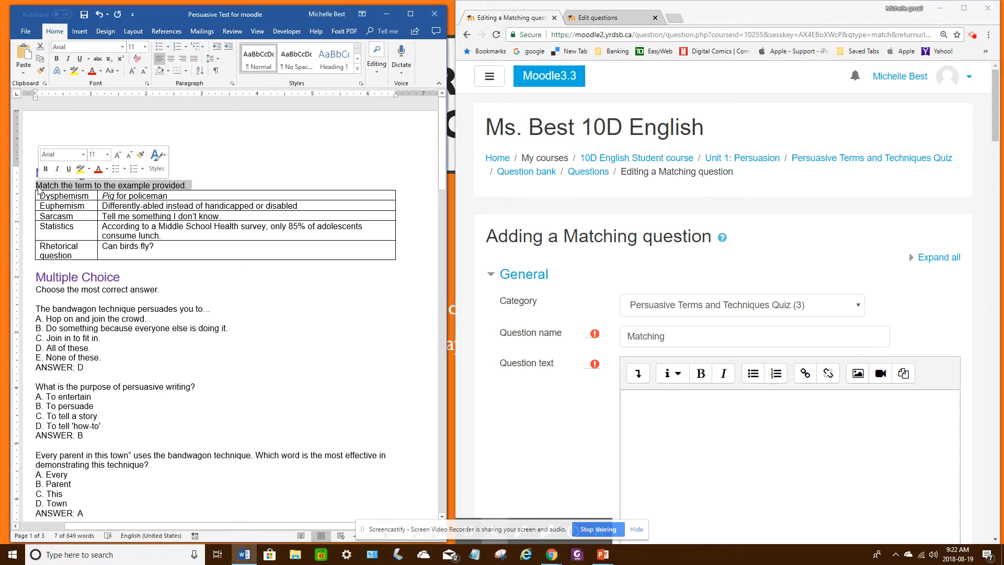
click(667, 415)
key(ctrl+v)
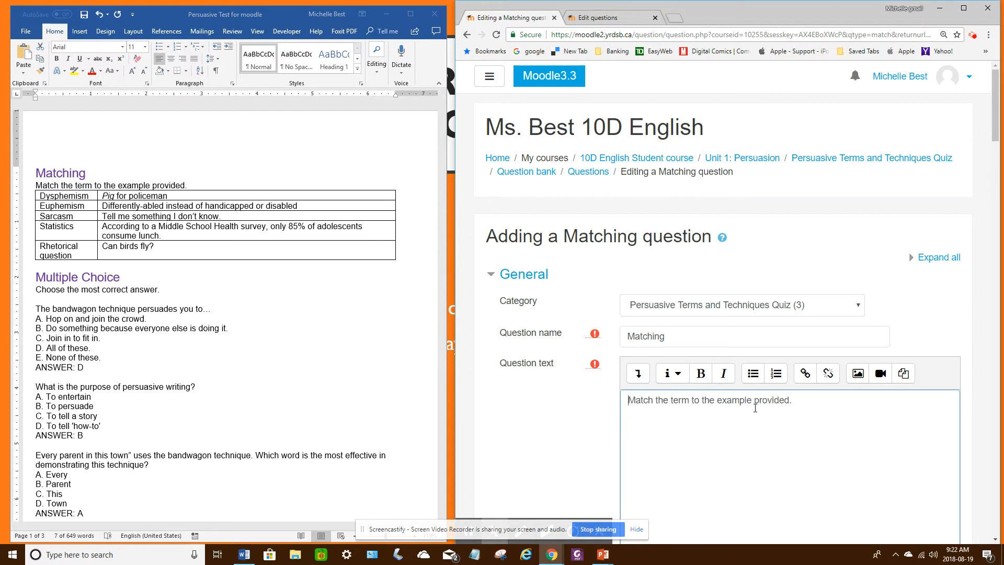
Step: Set the matching question's default mark to 5
scroll(755, 406, down, 5)
scroll(752, 404, down, 2)
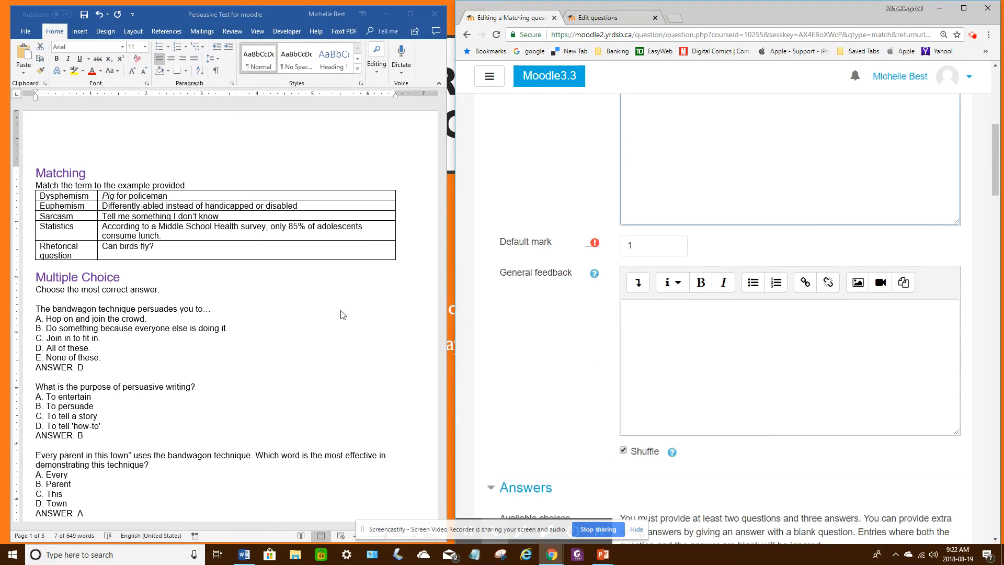
double_click(627, 245)
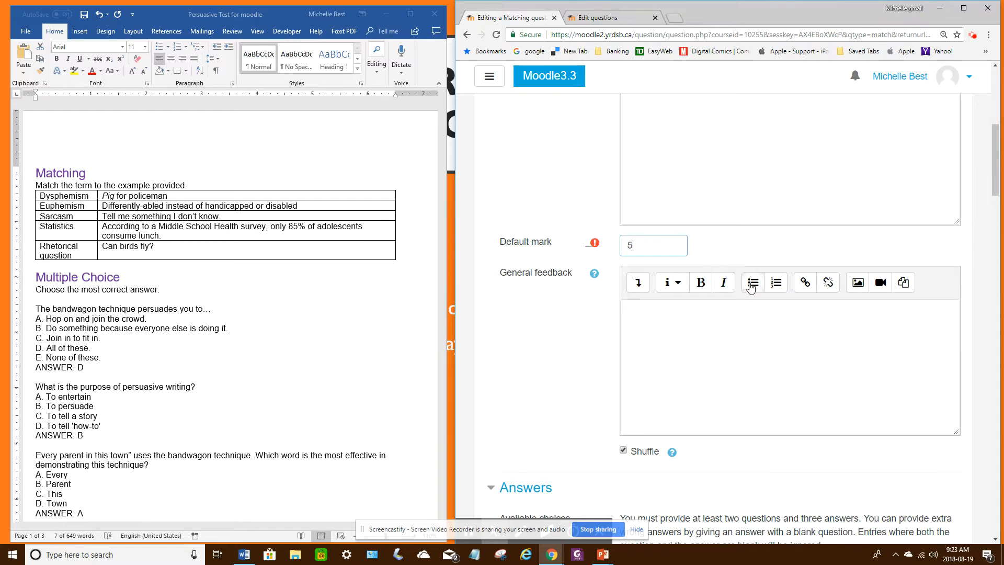
Step: Copy the example "Pig for policeman" from the Word matching table into Question 1
scroll(666, 273, down, 1)
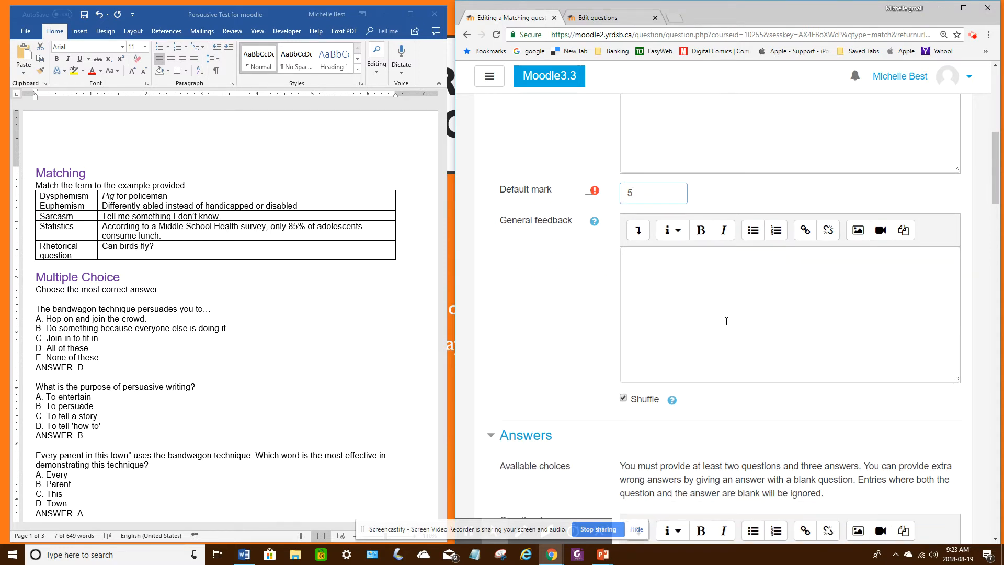
scroll(726, 319, down, 3)
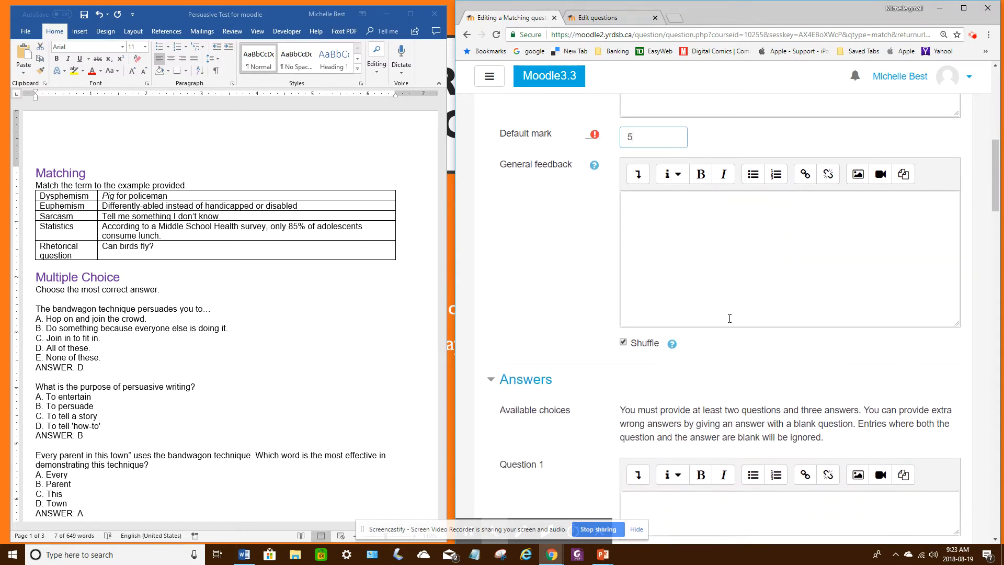
scroll(732, 301, down, 2)
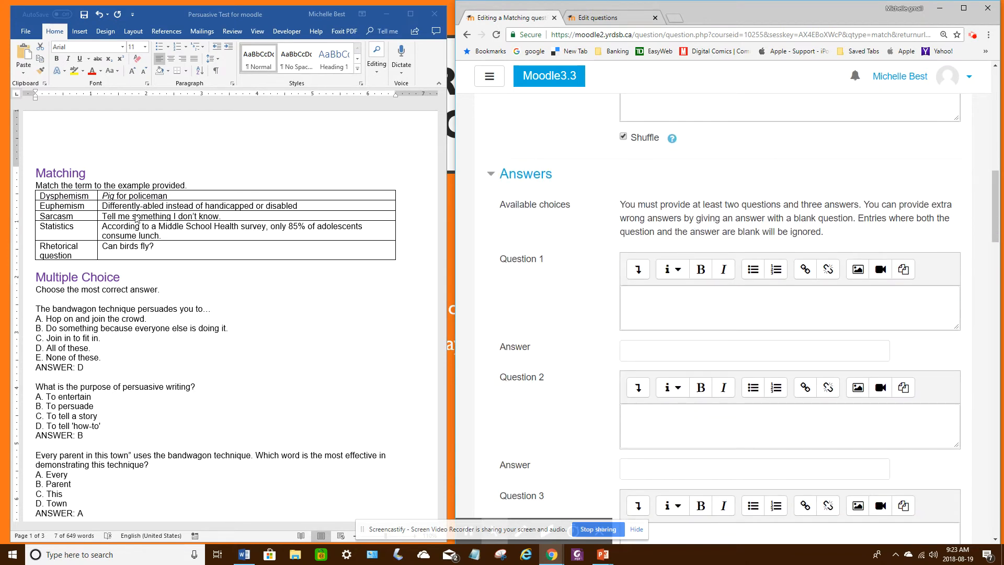
click(129, 196)
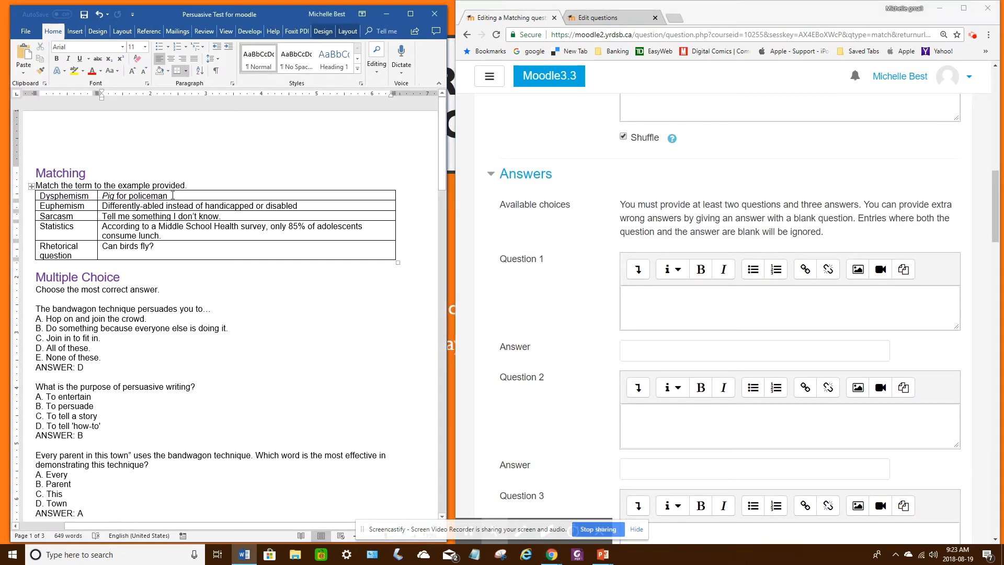
drag(172, 195, 106, 194)
key(ctrl+c)
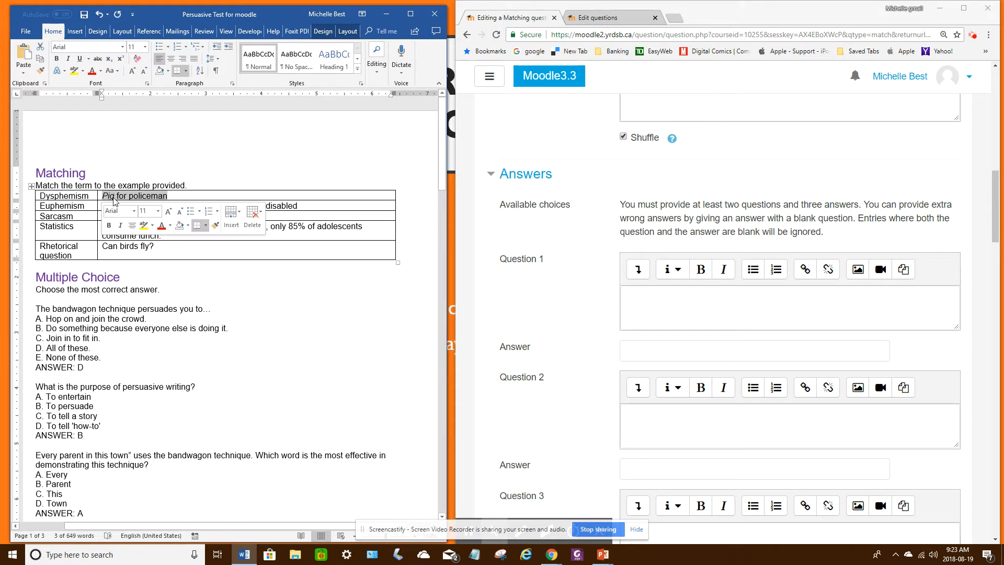
click(656, 296)
key(ctrl+v)
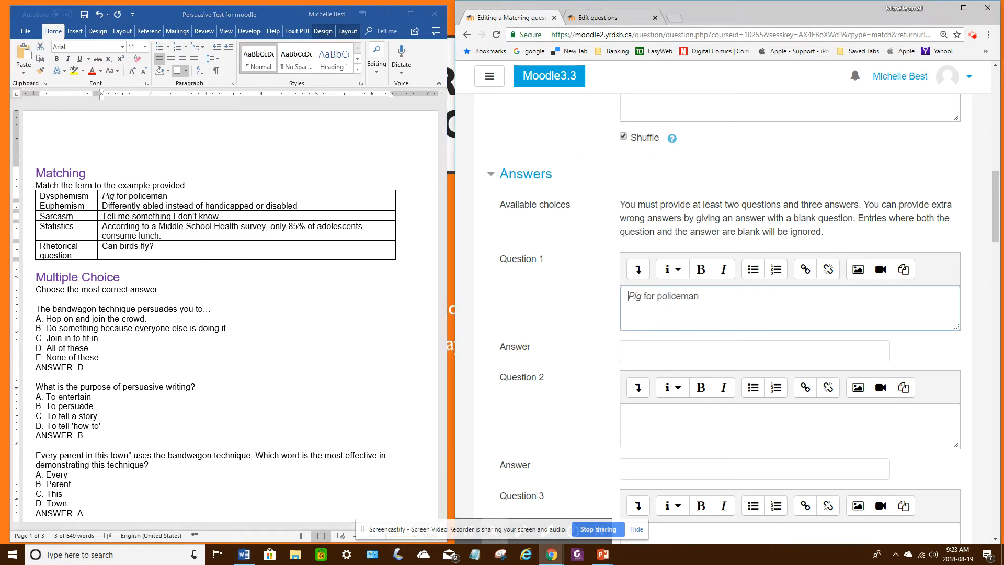
Step: Copy the term "Dysphemism" from the Word matching table as the answer to Question 1
scroll(694, 351, down, 3)
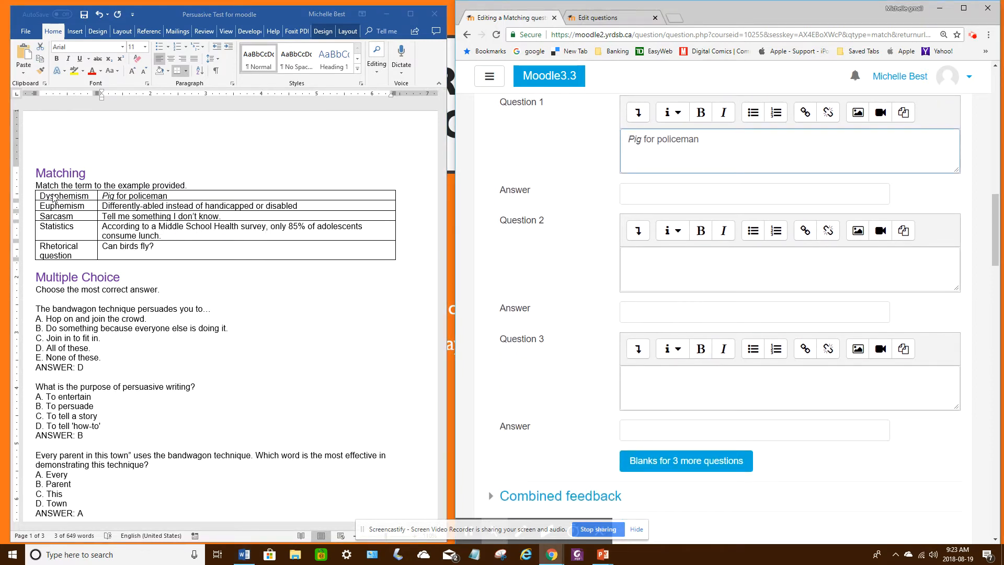
click(51, 199)
double_click(51, 199)
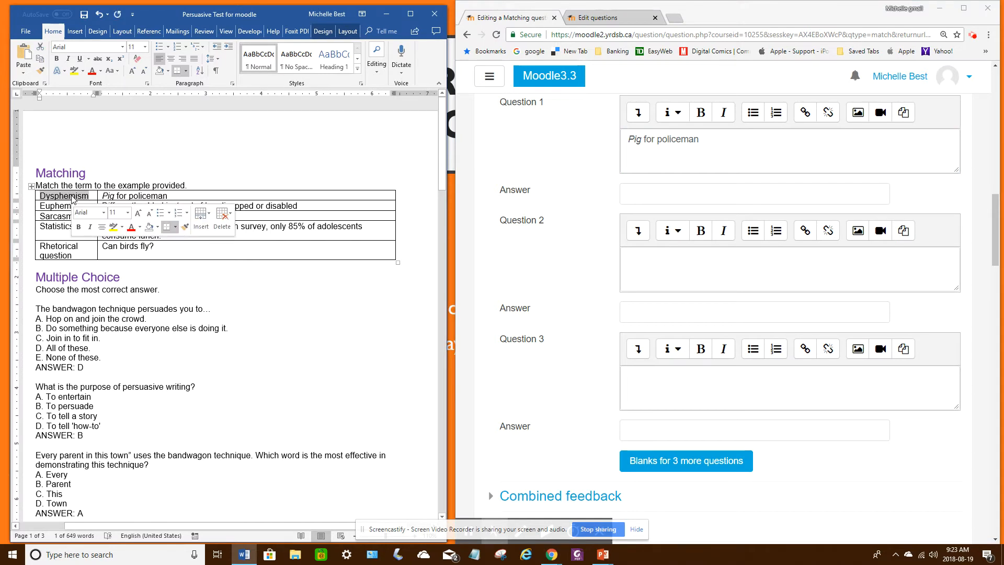
key(ctrl+c)
click(643, 192)
key(ctrl+v)
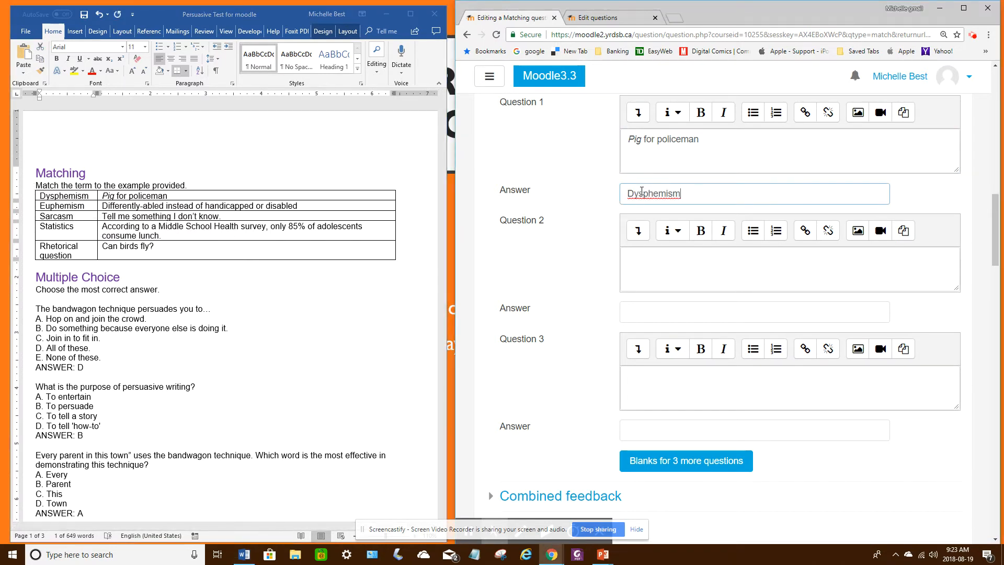
click(972, 34)
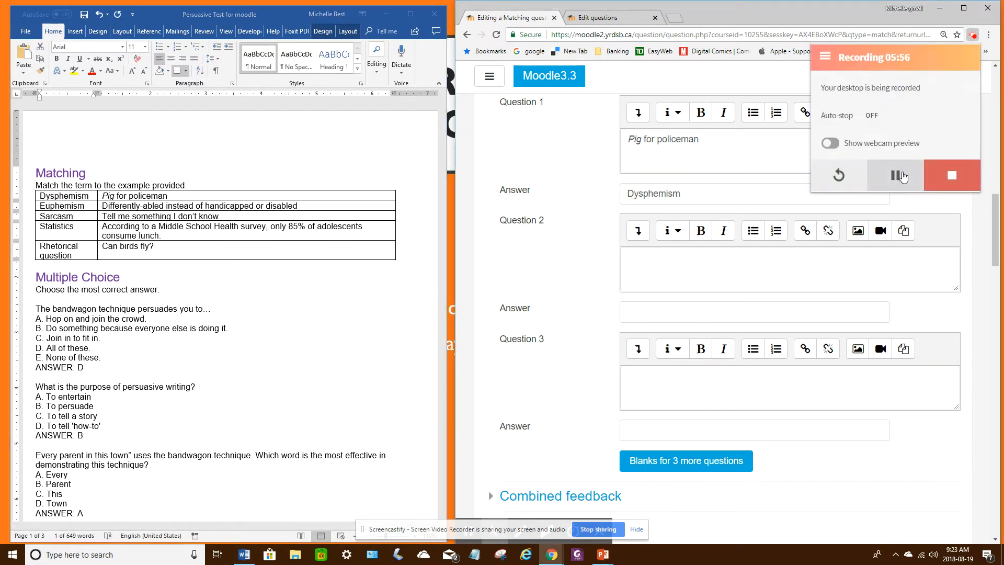
click(895, 175)
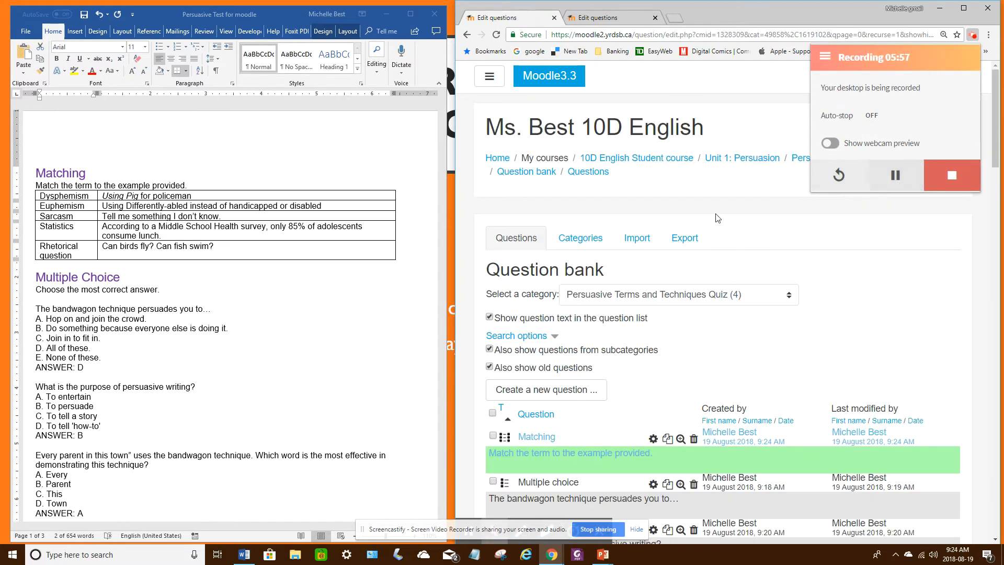
Step: Preview the saved matching question and choose Statistics for the Middle School Health survey example
scroll(516, 212, down, 5)
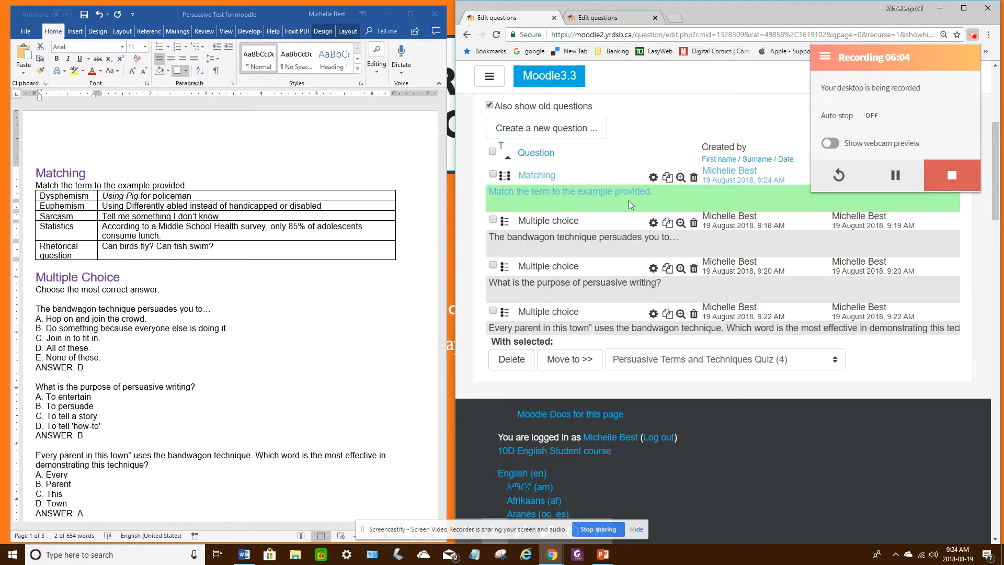
click(681, 178)
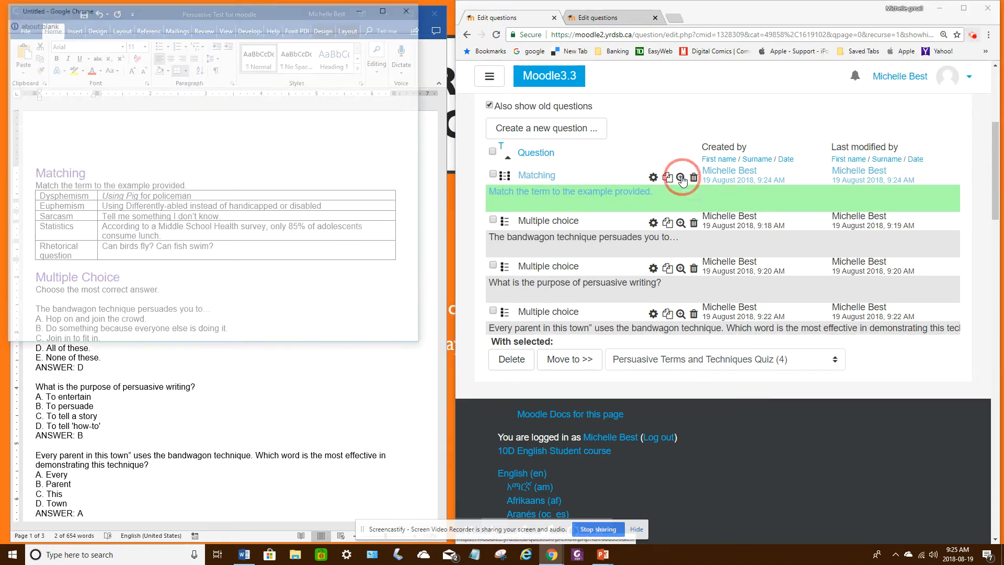
scroll(303, 183, down, 3)
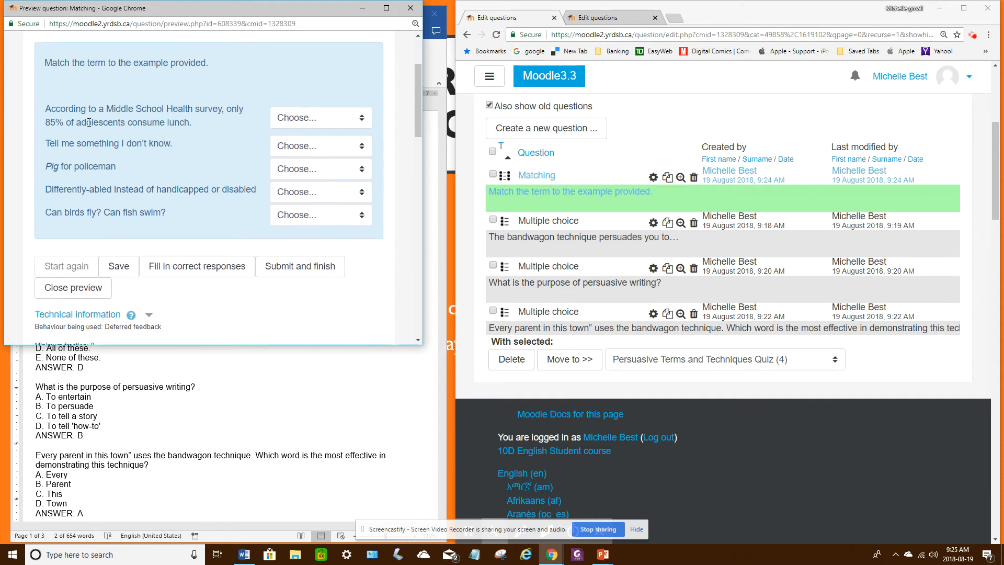
click(340, 124)
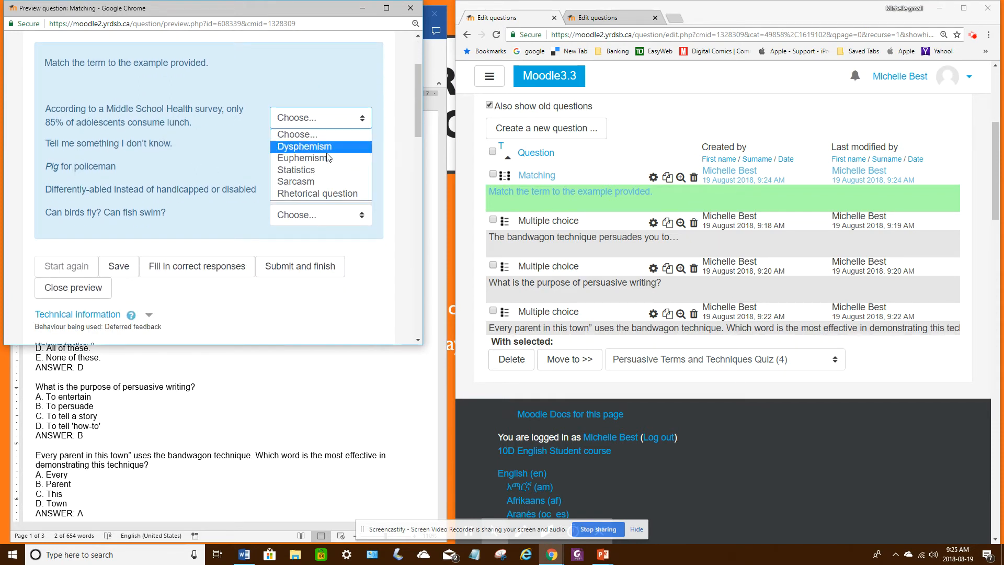
click(313, 168)
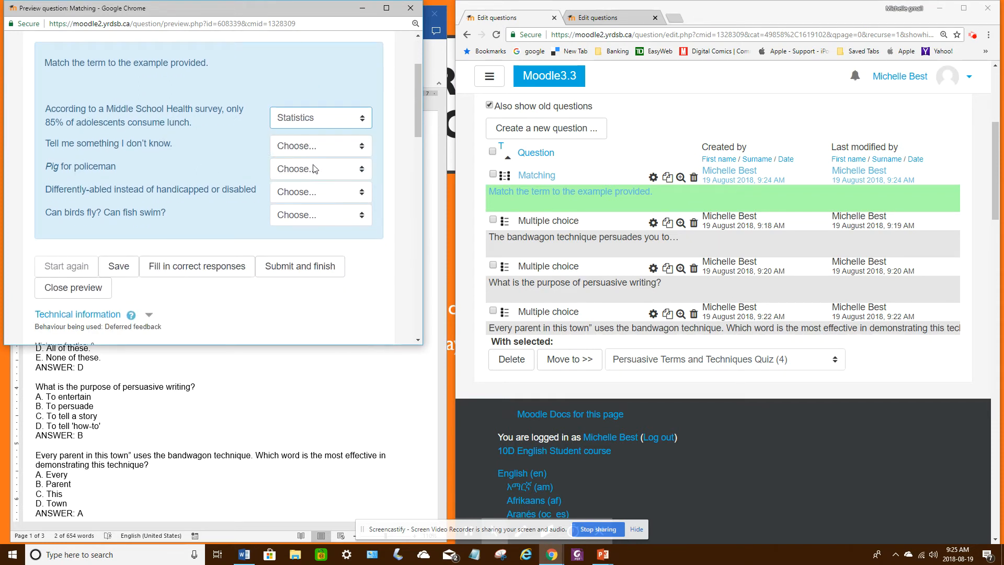
Step: Submit and finish the previewed question, review the marking and correct answers, and close the preview
click(335, 266)
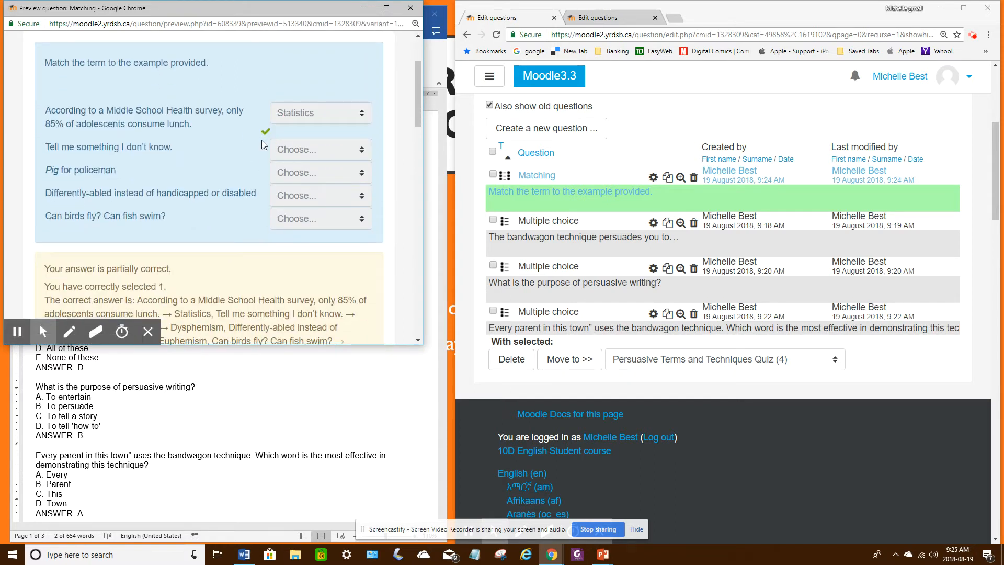
mouse_move(268, 135)
scroll(183, 156, down, 5)
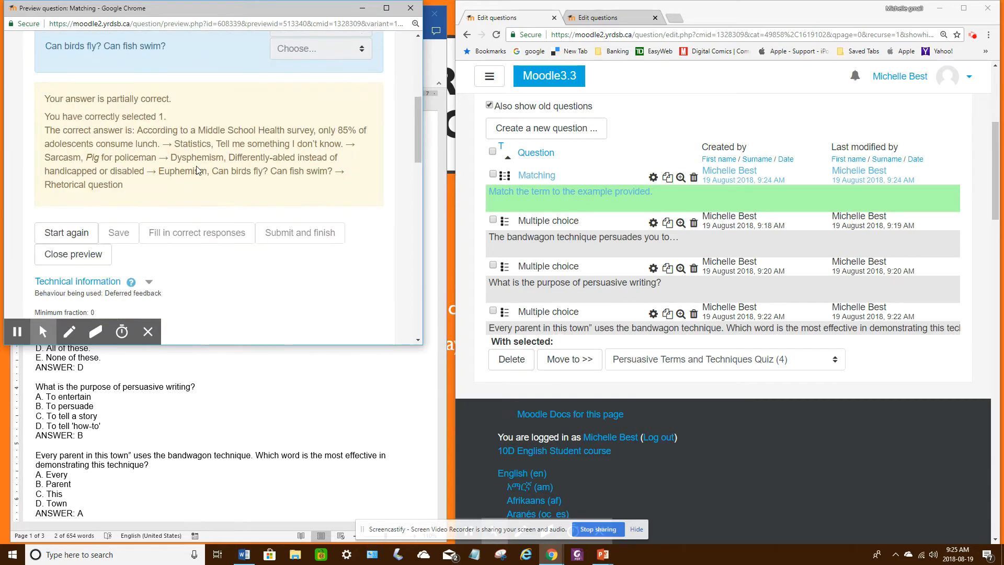
click(96, 164)
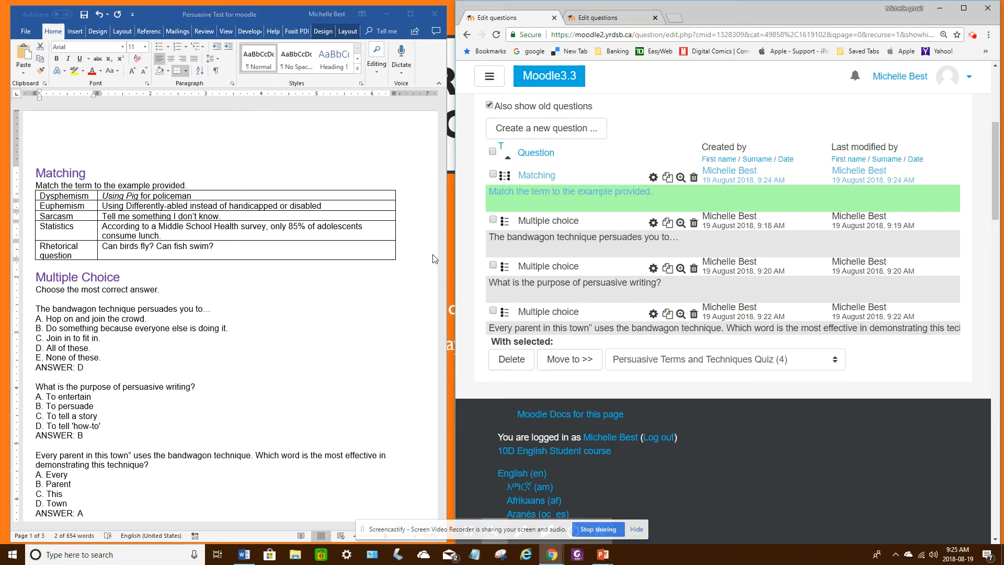
Step: Find the Letter to the Editor section in the Word test and start a new Essay question for it in the question bank
click(409, 245)
drag(440, 181, 447, 322)
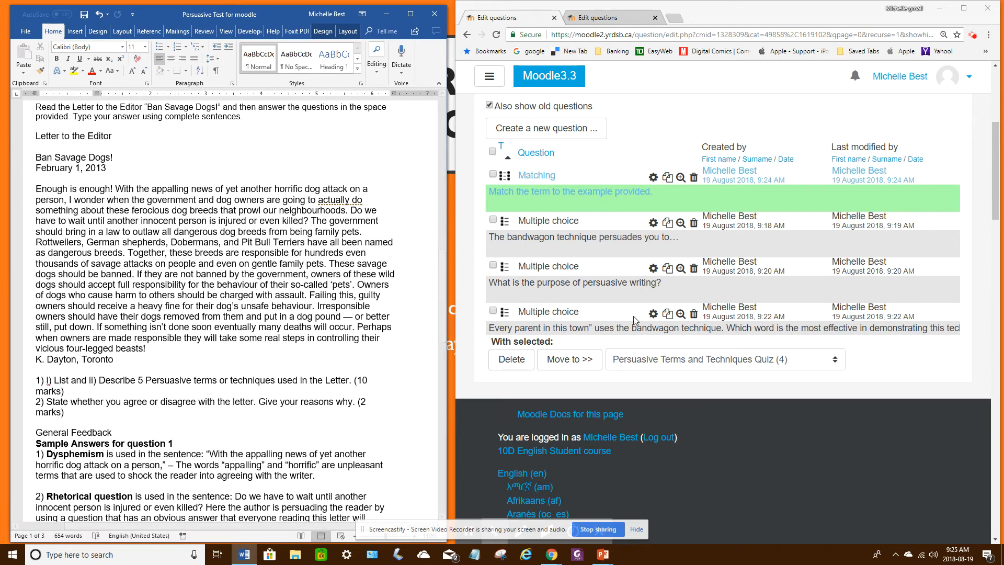
click(558, 137)
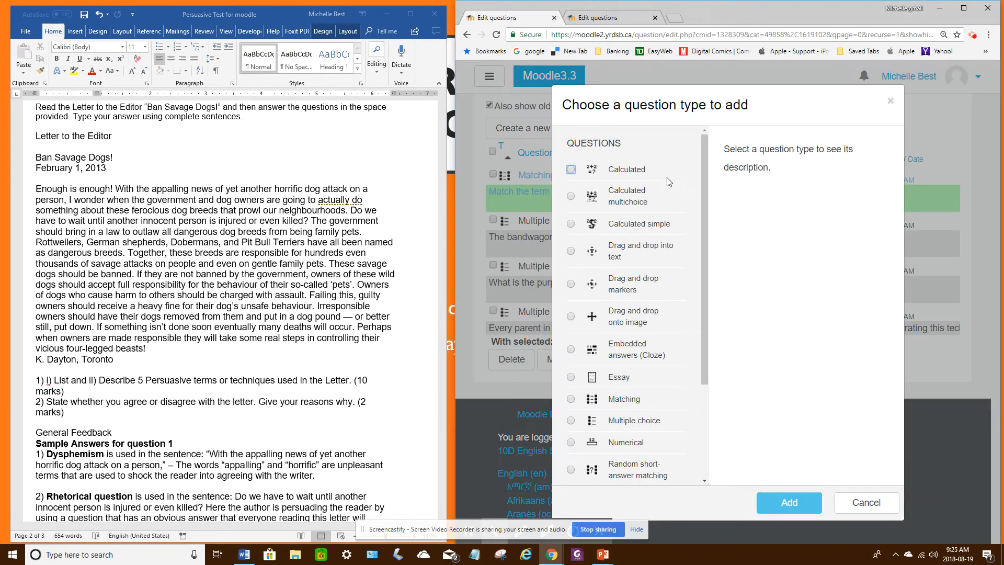
click(653, 382)
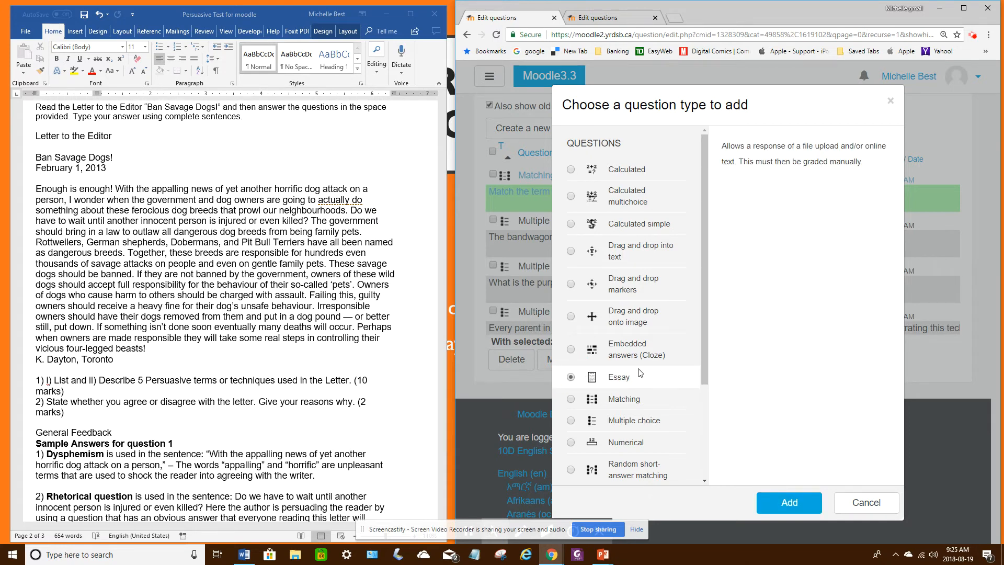
click(790, 502)
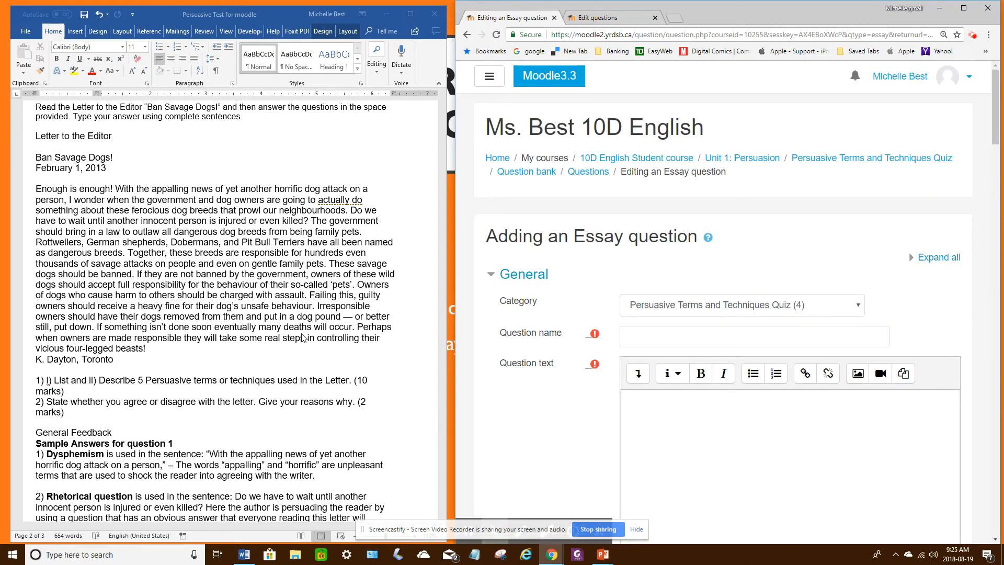
Step: Name the essay question "Short Answer - Letter to the Editor" and return to the beginning of the letter section in Word
click(632, 340)
text(S)
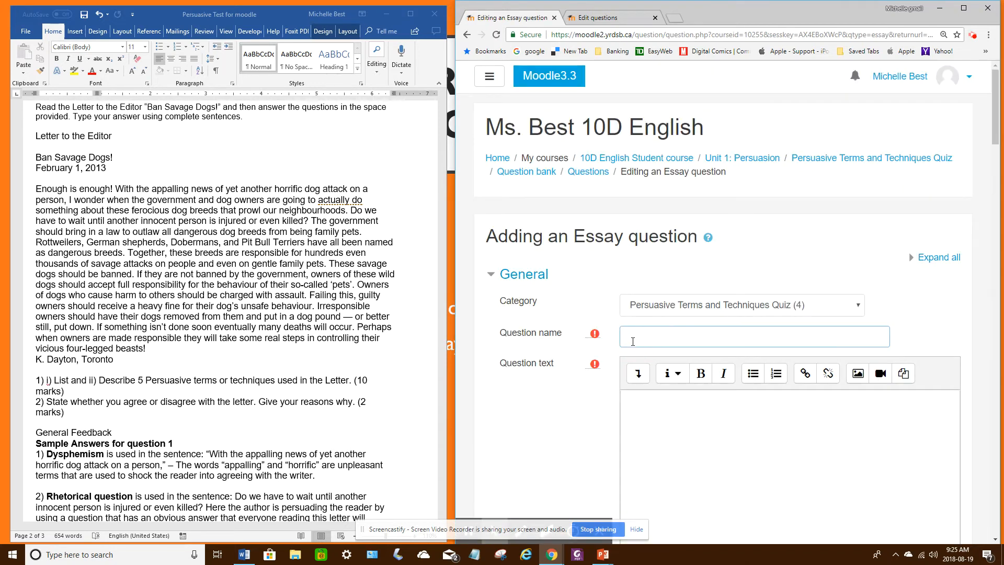
text(hort Answe)
text(r - Letter to the Edito)
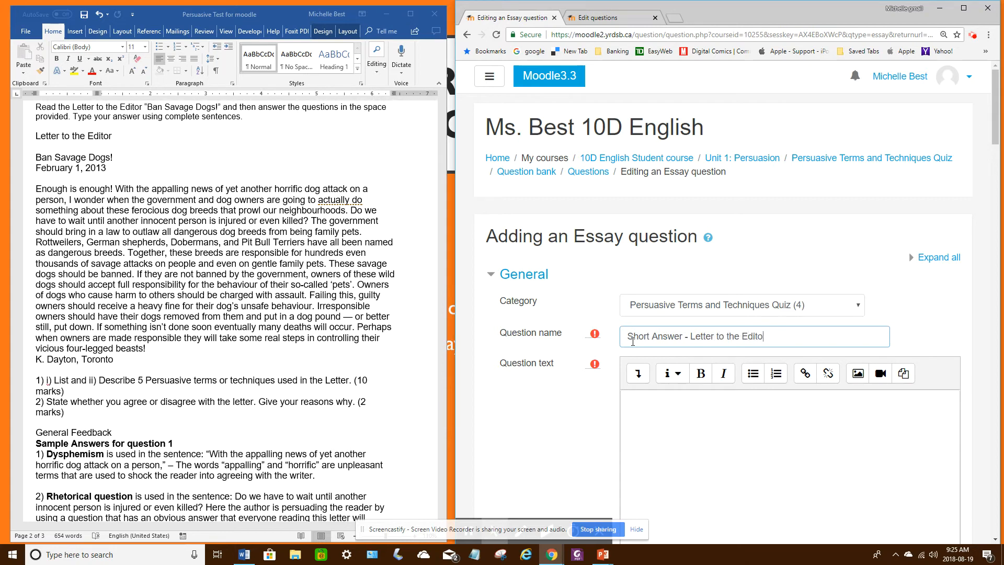
text(r)
scroll(772, 374, down, 2)
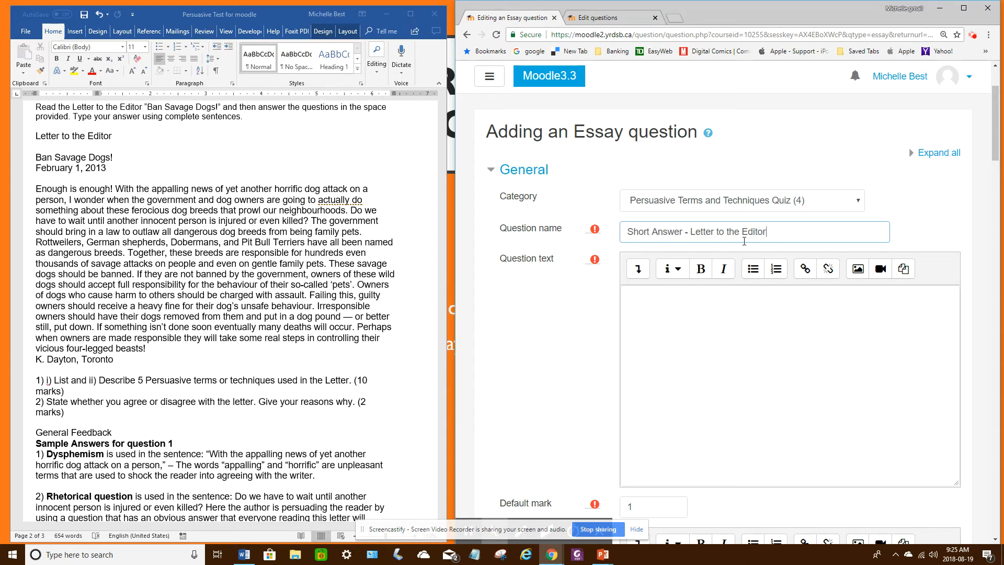
scroll(149, 249, up, 1)
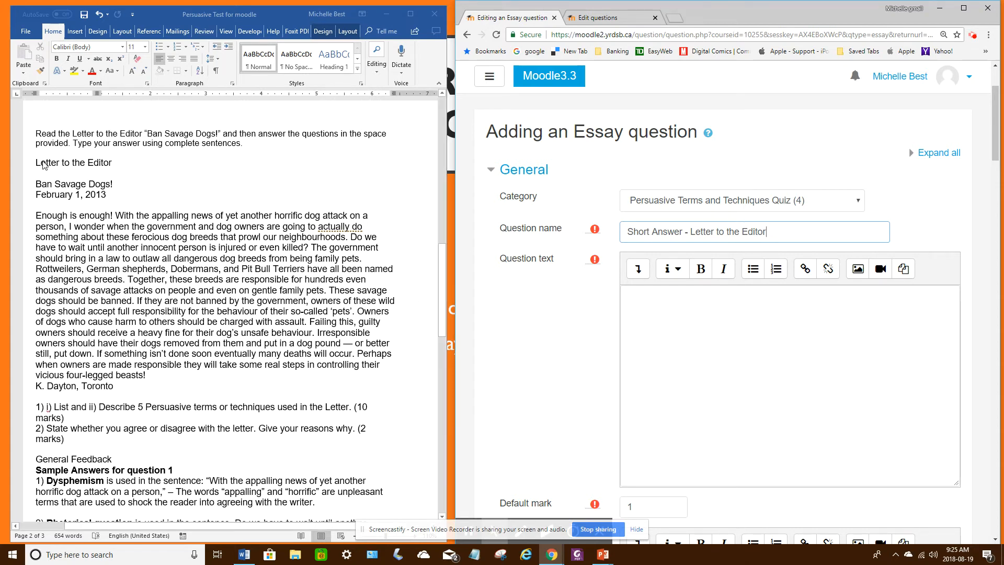
Step: Set the font size of the whole Letter to the Editor section, from its instructions through question 2, to 11 in Word
click(42, 135)
drag(34, 133, 256, 148)
click(88, 172)
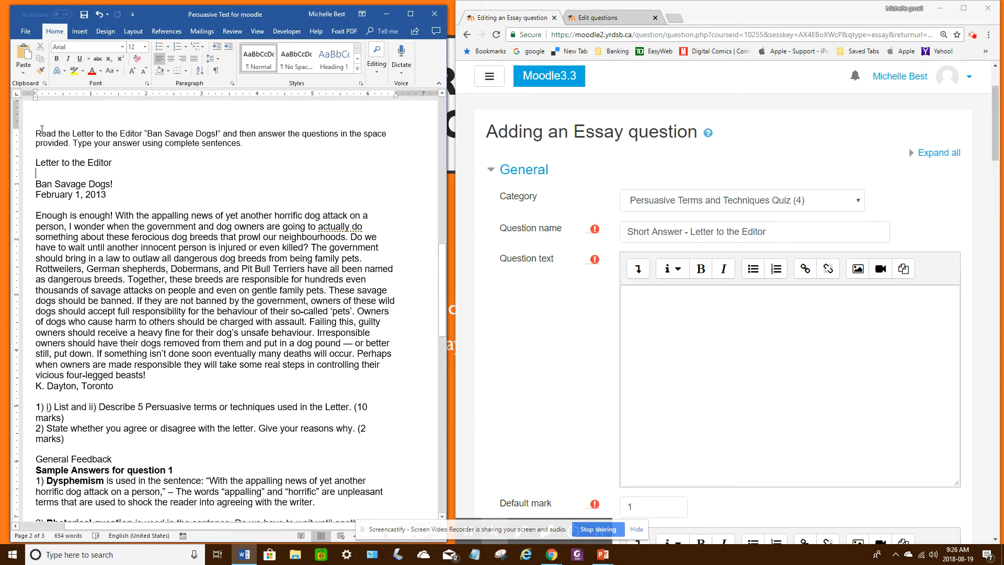
drag(35, 133, 144, 437)
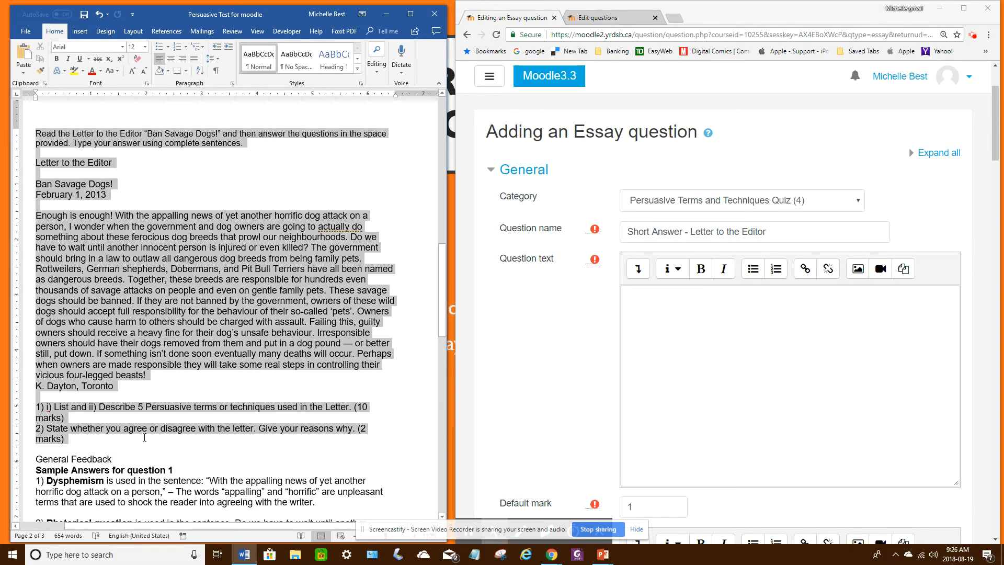
click(146, 47)
click(132, 87)
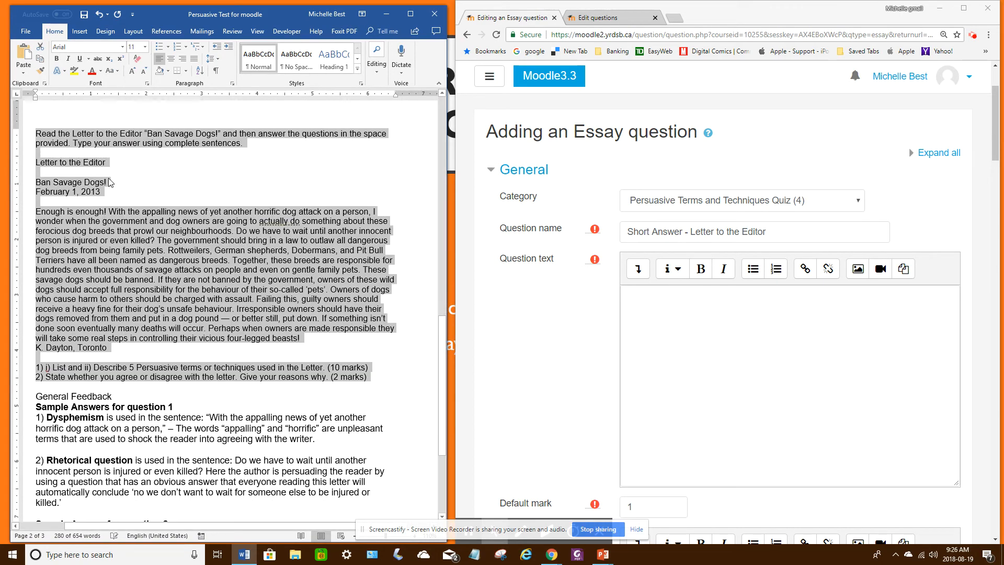
Step: Copy the letter and its two questions into the essay's question text and remove the extra blank lines around the heading, title and date
click(739, 322)
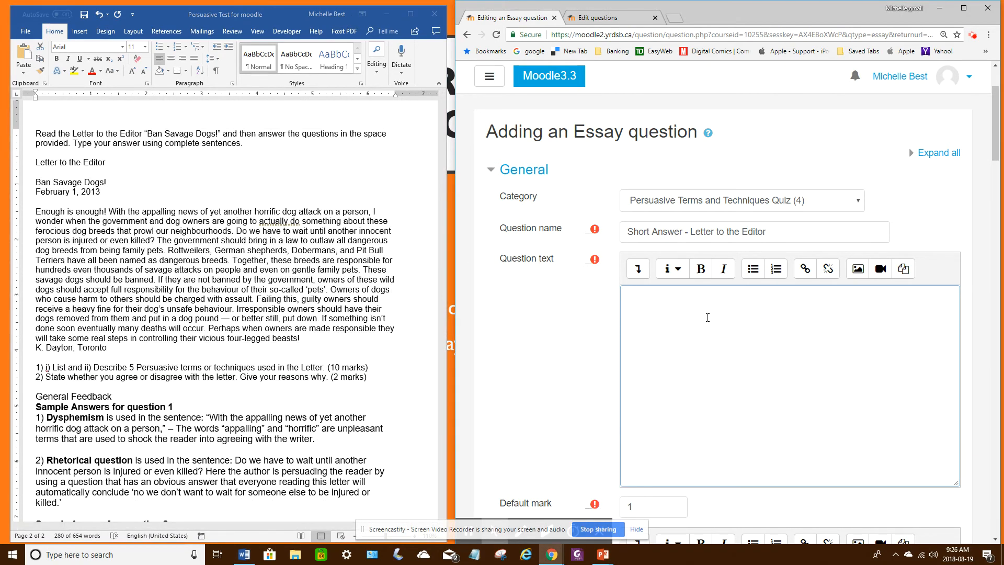
key(ctrl+v)
click(642, 325)
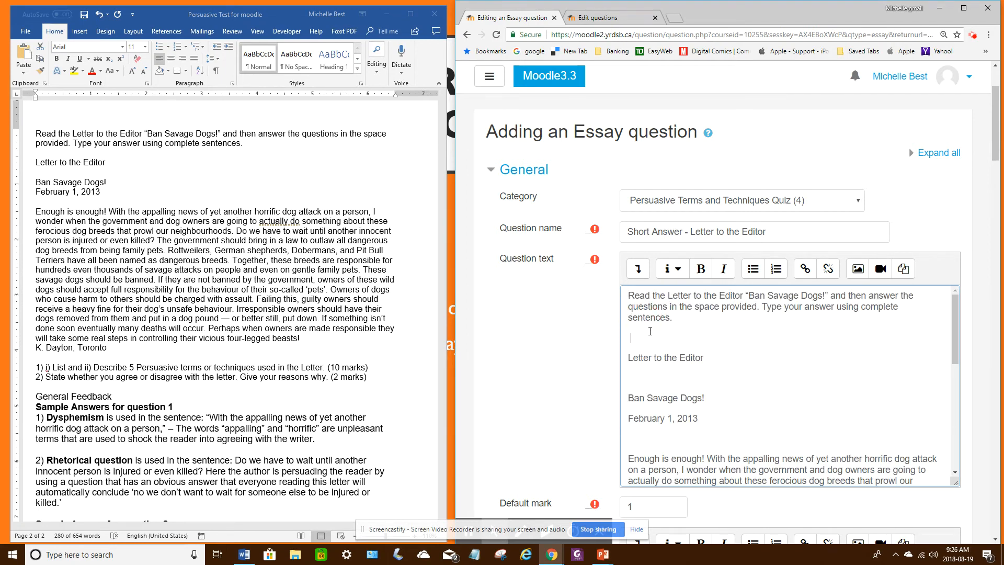
key(BackSpace)
key(BackSpace)
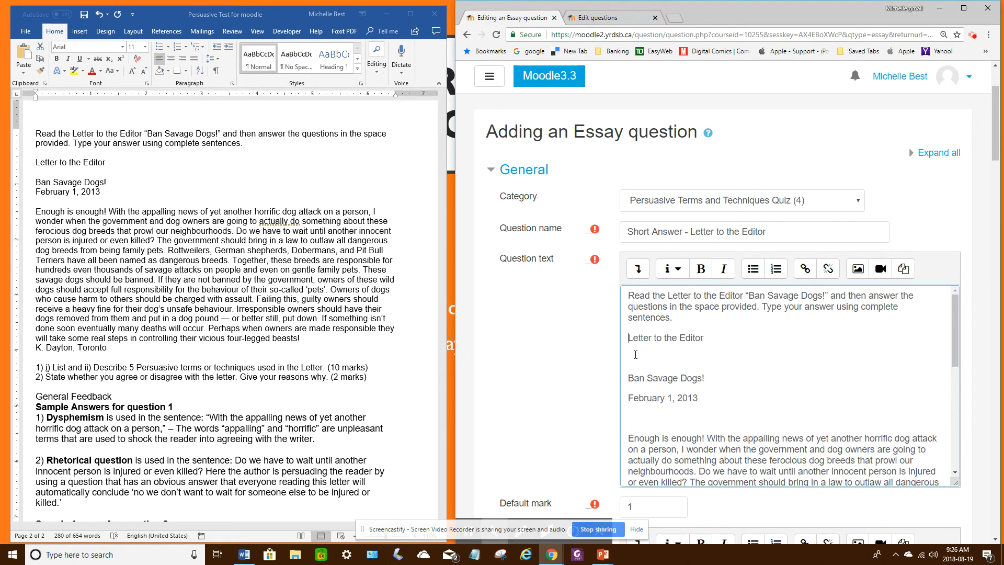
click(639, 355)
key(BackSpace)
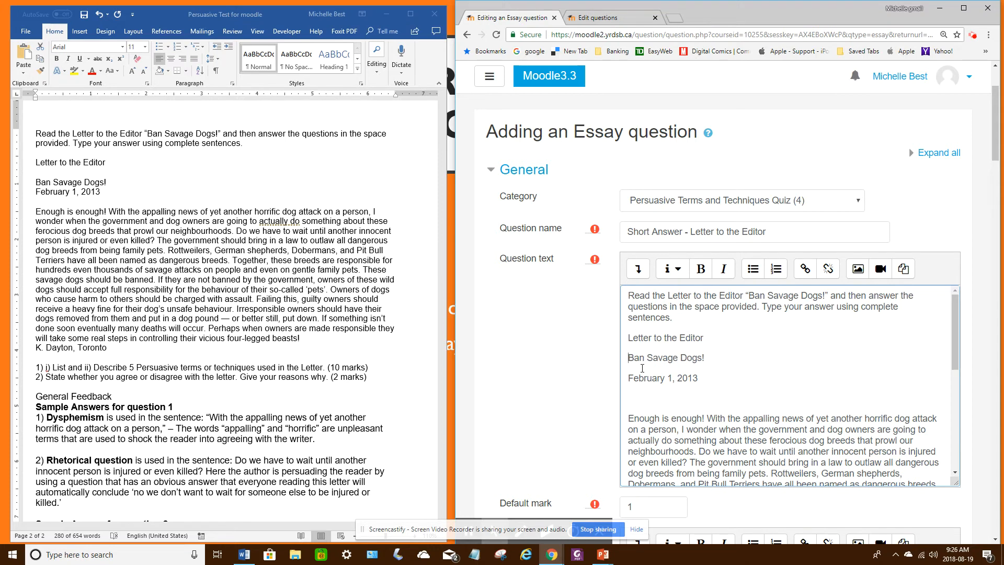
click(641, 390)
key(Delete)
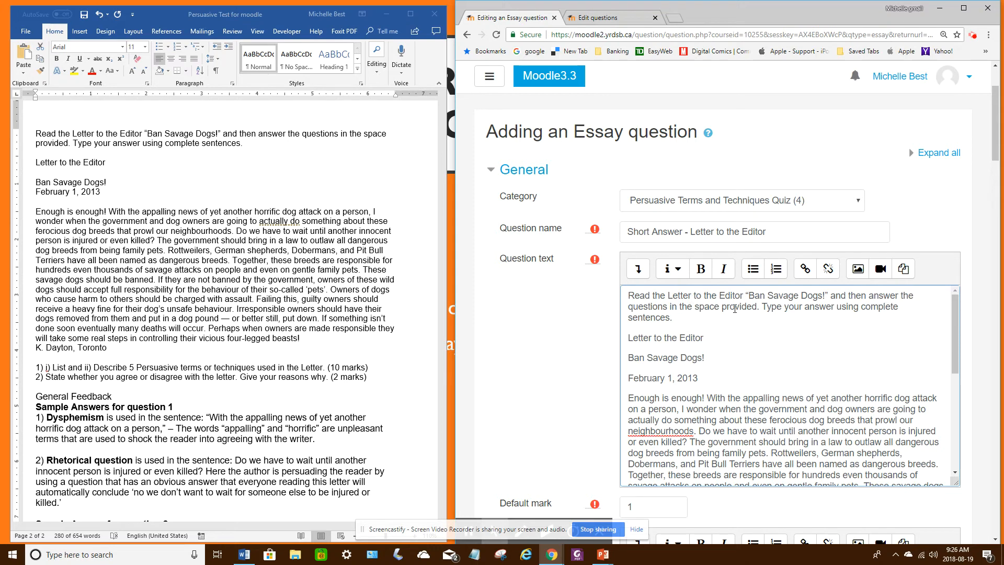
Step: Change "answer" to "answers" in the question text's instructions and check the rest of the pasted letter and questions
click(834, 305)
text(s)
scroll(852, 348, down, 1)
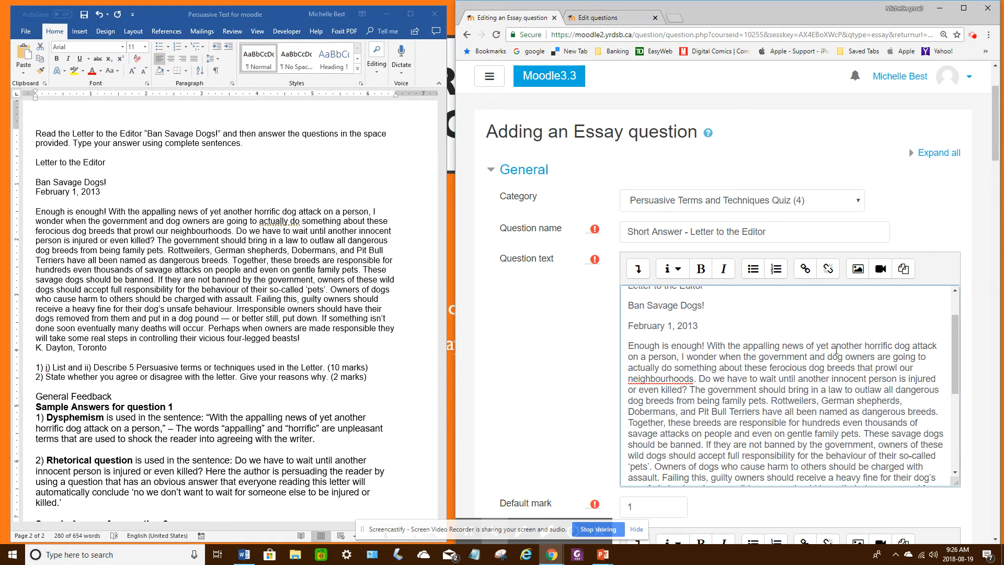
scroll(712, 309, down, 1)
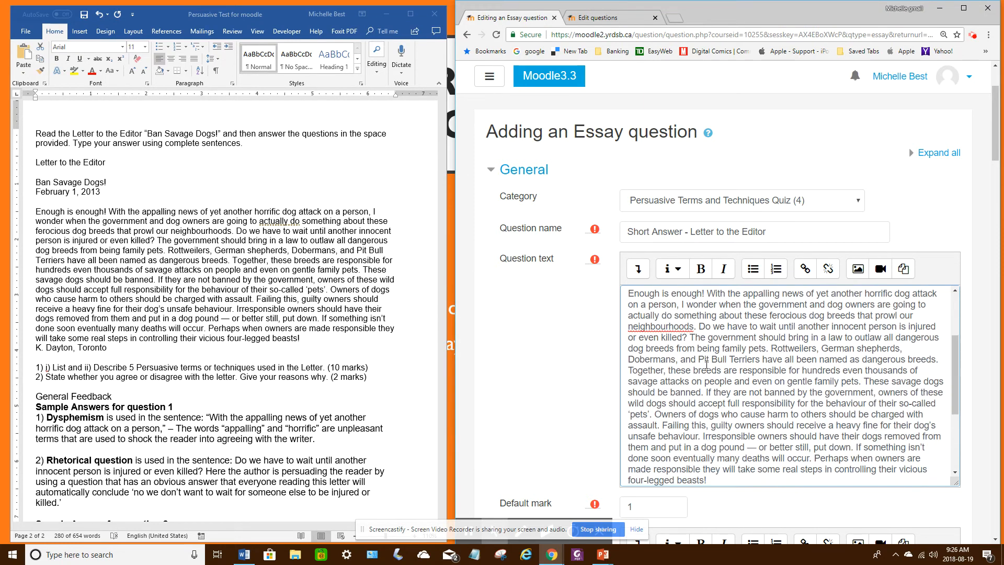
scroll(706, 364, down, 2)
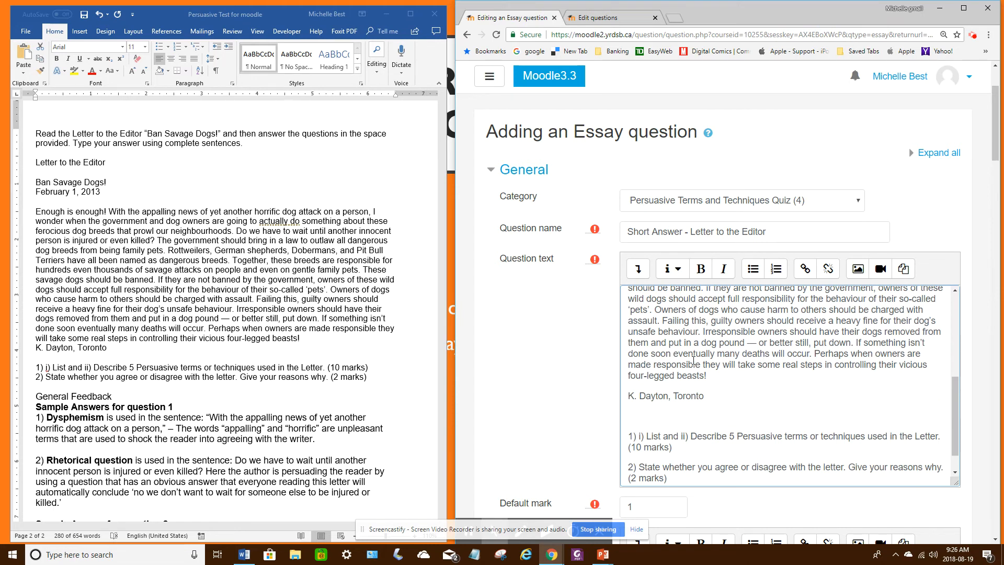
scroll(693, 361, down, 2)
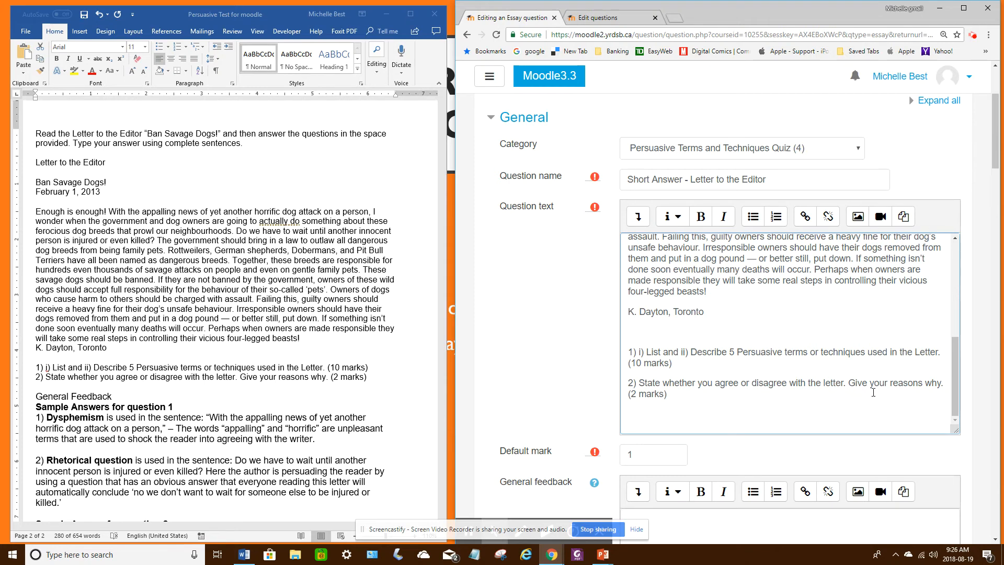
Step: Set the essay question's default mark to 12
click(690, 393)
scroll(690, 389, down, 3)
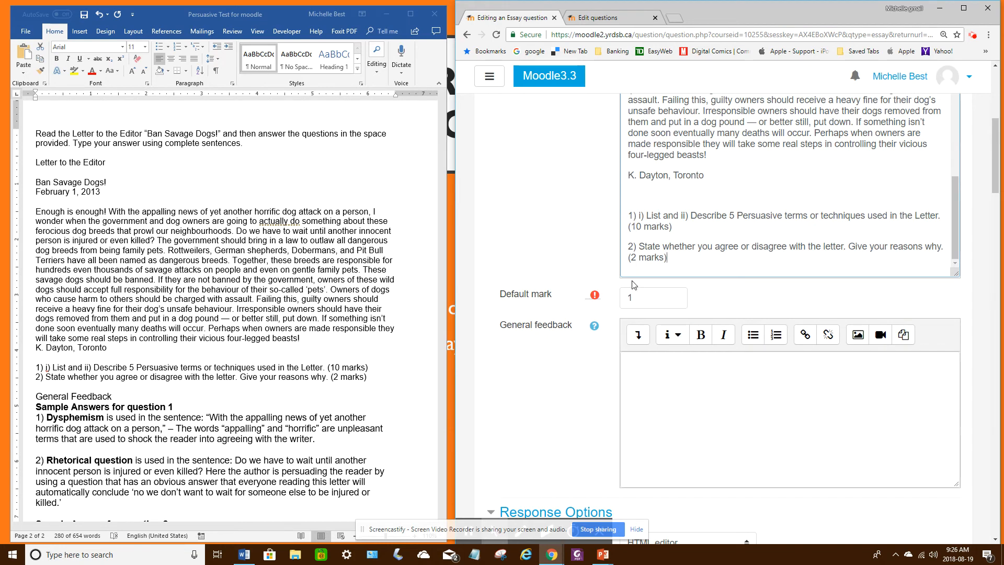
double_click(621, 297)
text(12)
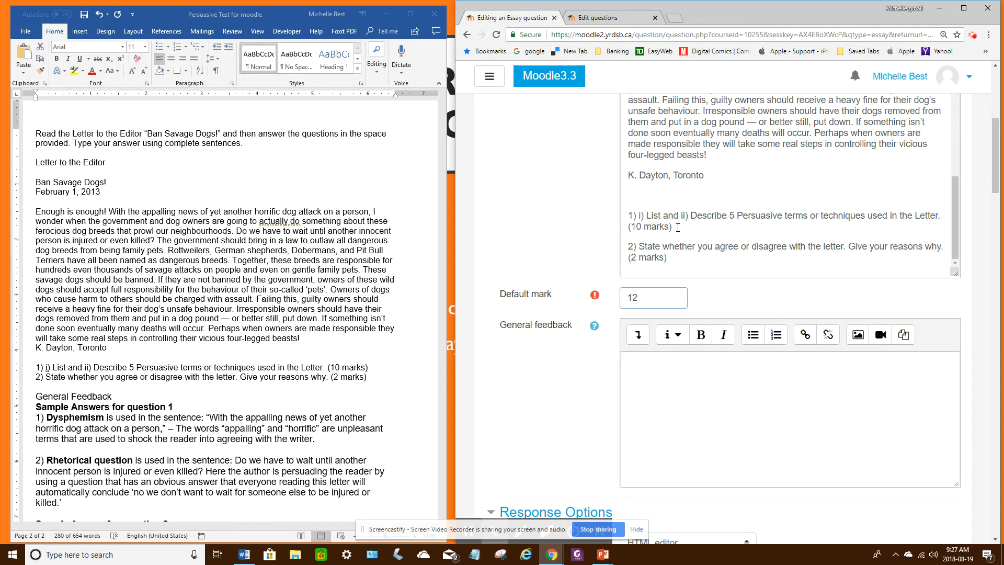
Step: Copy the sample answers for questions 1 and 2 from the Word test into the essay question's general feedback
click(206, 299)
scroll(249, 302, down, 5)
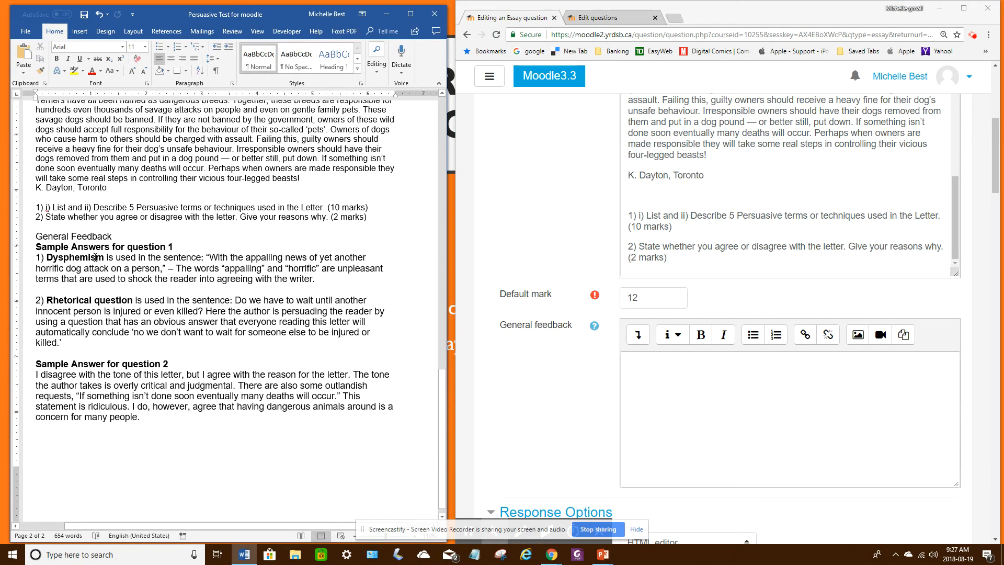
drag(37, 246, 164, 420)
key(ctrl+c)
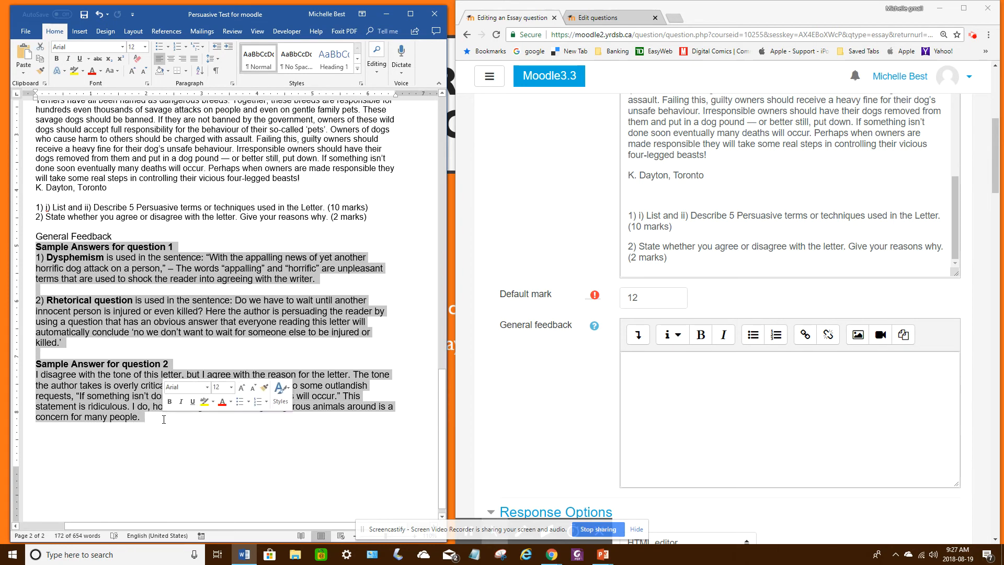
click(666, 388)
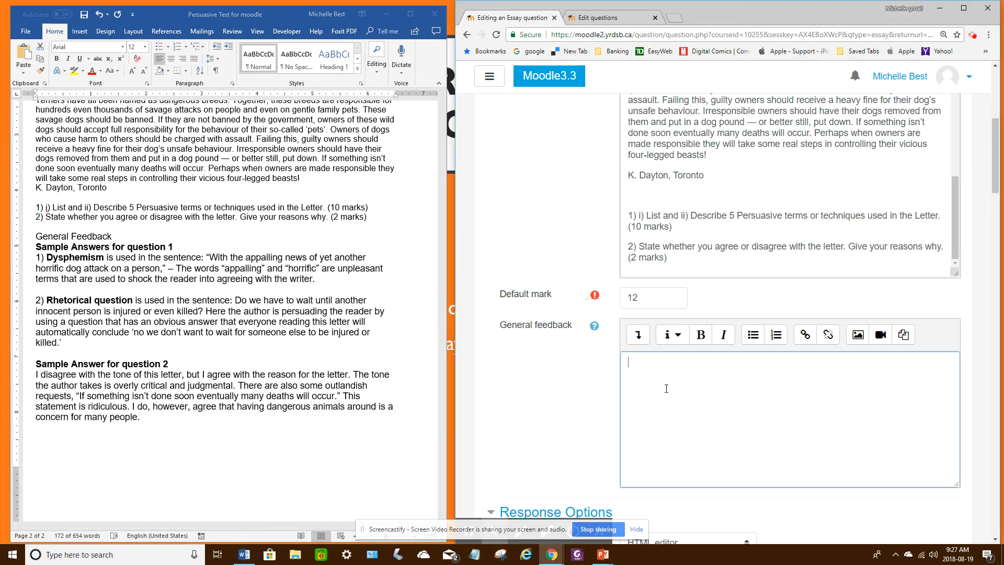
key(ctrl+v)
Step: Remove the blank lines before the Rhetorical question paragraph and the "Sample Answer for question 2" heading in the general feedback
click(645, 426)
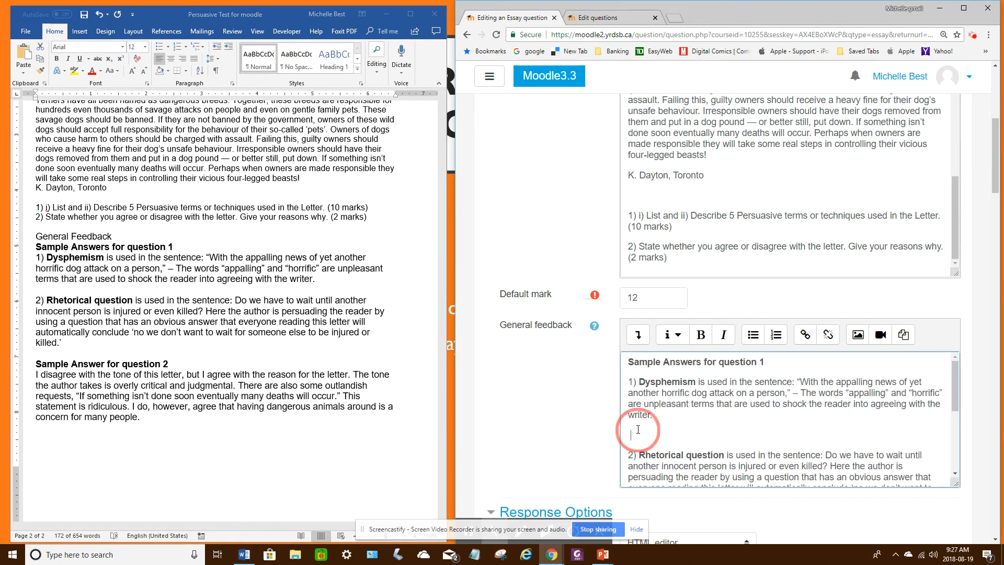
key(Delete)
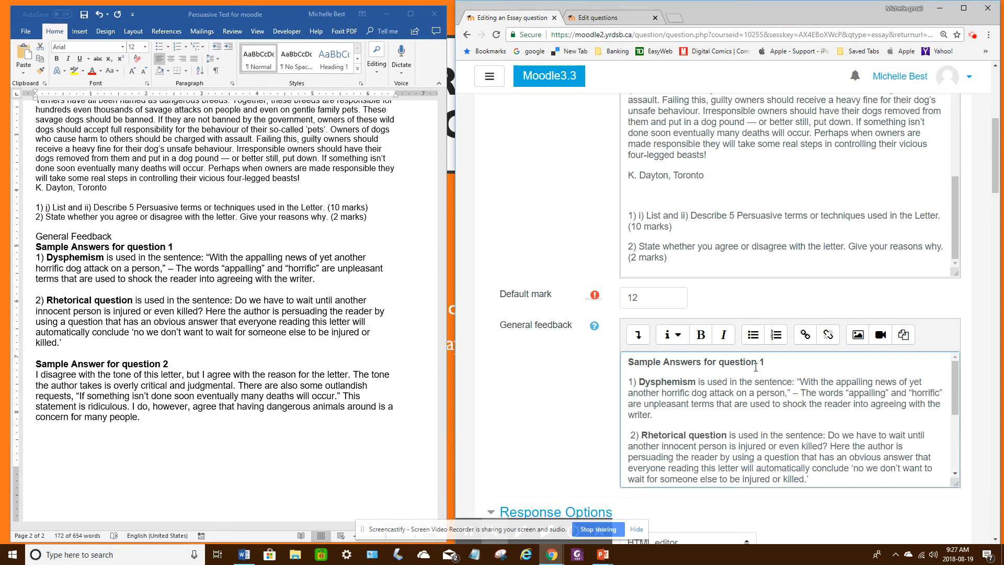
drag(957, 386, 957, 392)
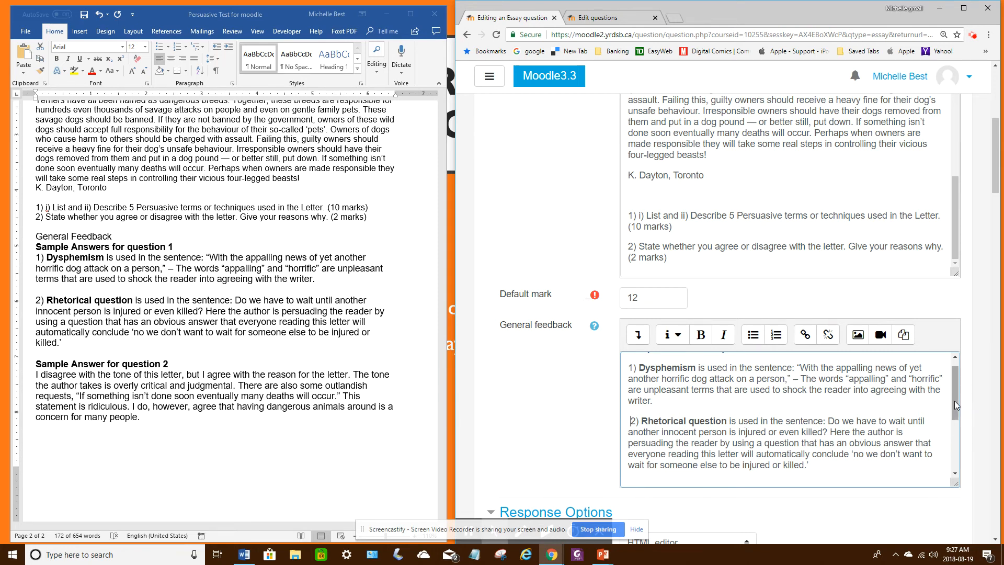
mouse_move(955, 400)
mouse_down()
mouse_move(955, 425)
mouse_move(955, 403)
mouse_up()
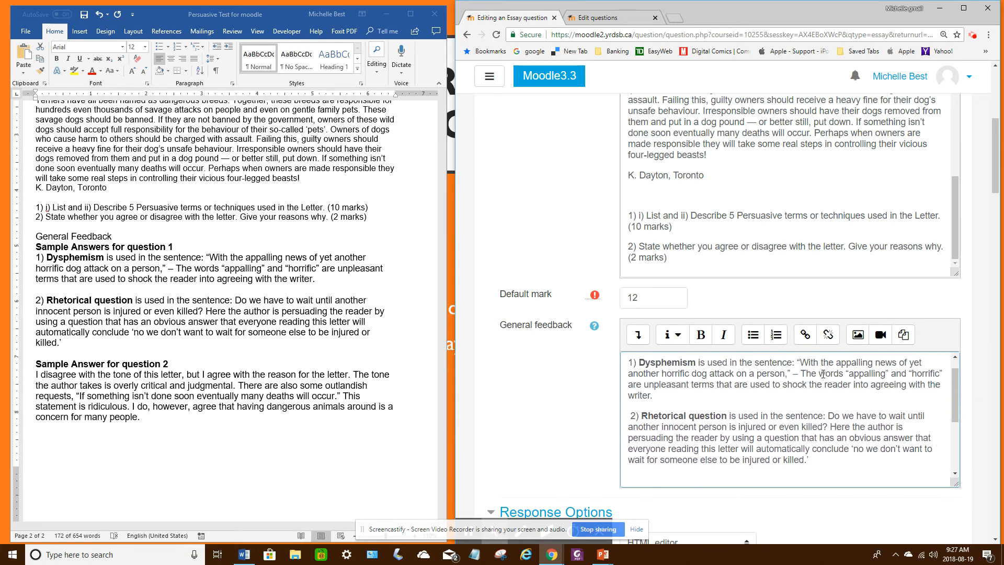
drag(955, 390, 953, 429)
click(622, 378)
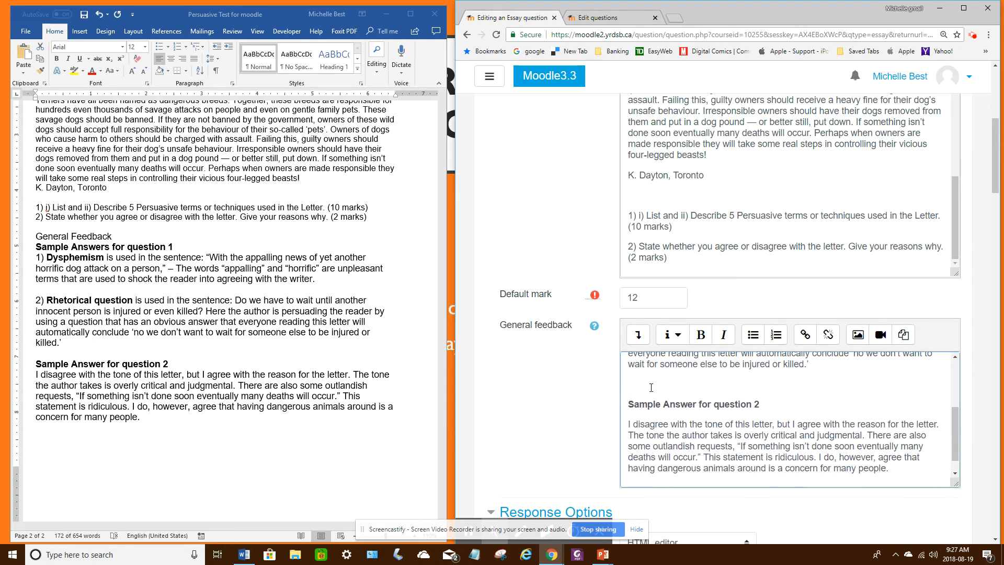
key(Delete)
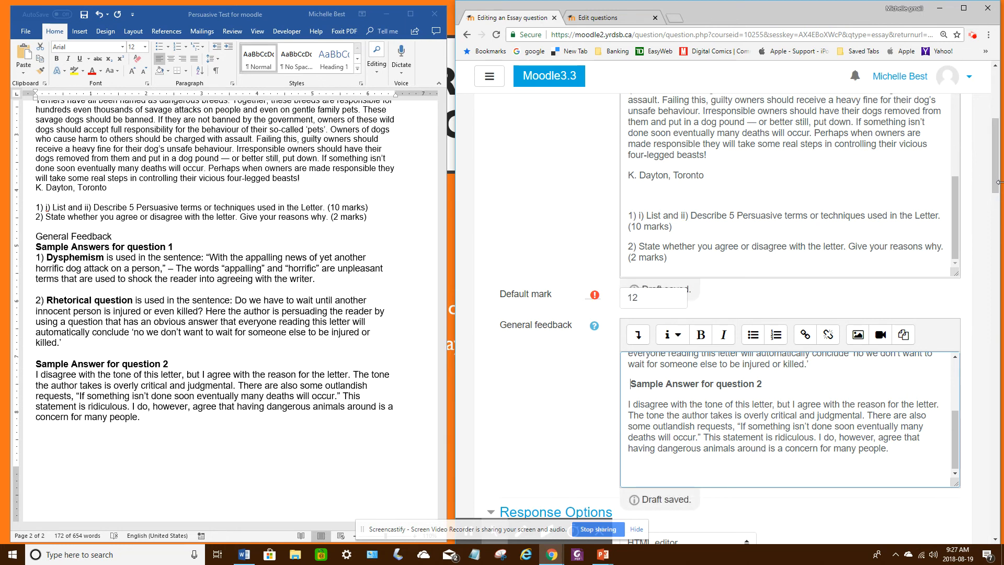
Step: Check the essay's response options and grader information, and save the question to the question bank
drag(996, 186, 996, 253)
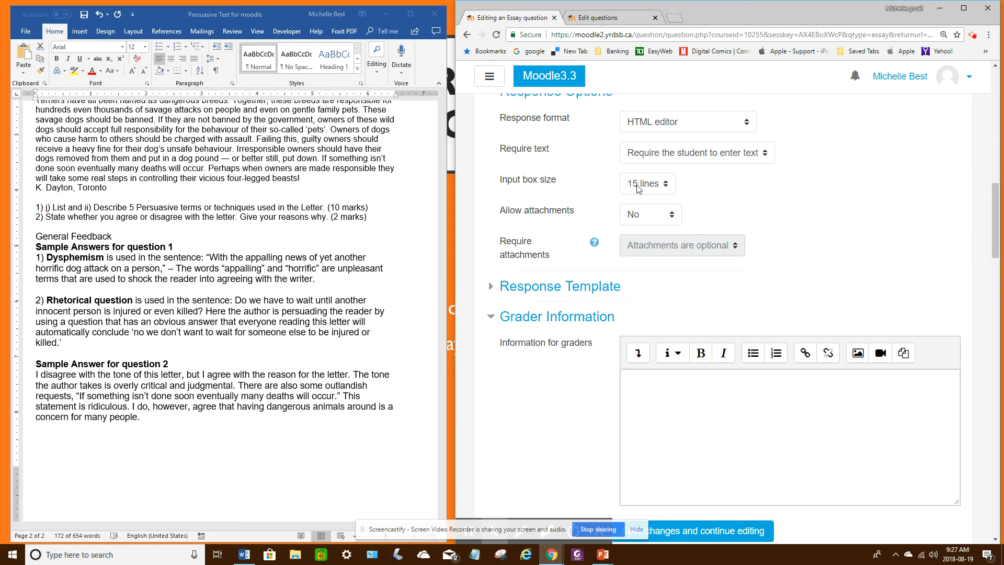
scroll(700, 318, down, 2)
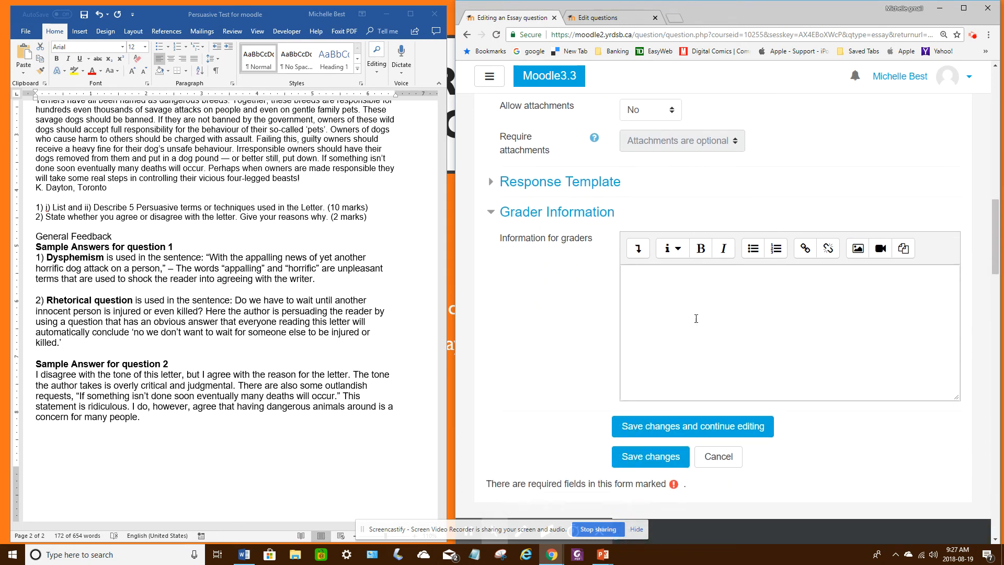
click(663, 460)
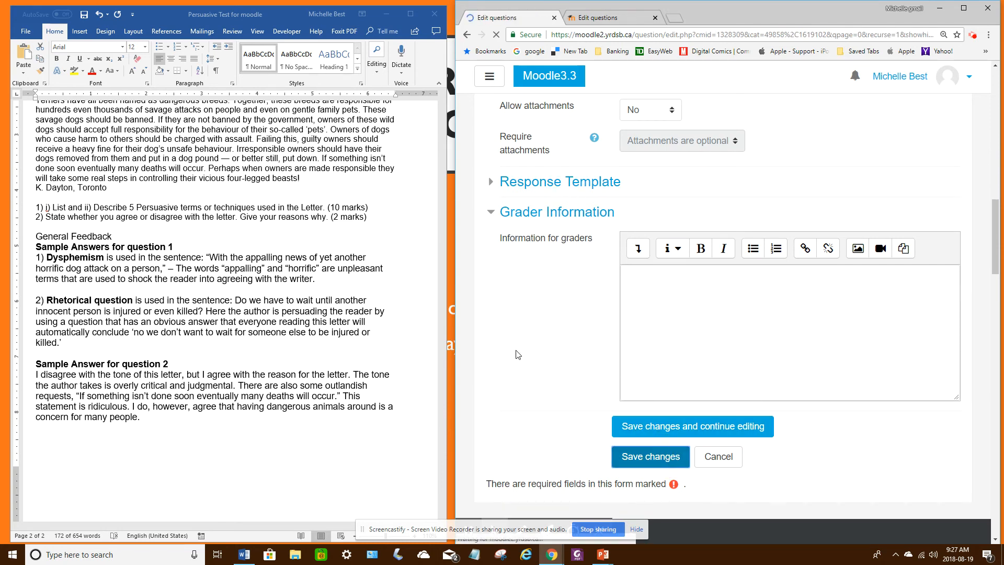
Step: Preview the saved "Short Answer - Letter to the Editor" question and examine its letter, questions, response box and place in the question list
scroll(603, 387, down, 15)
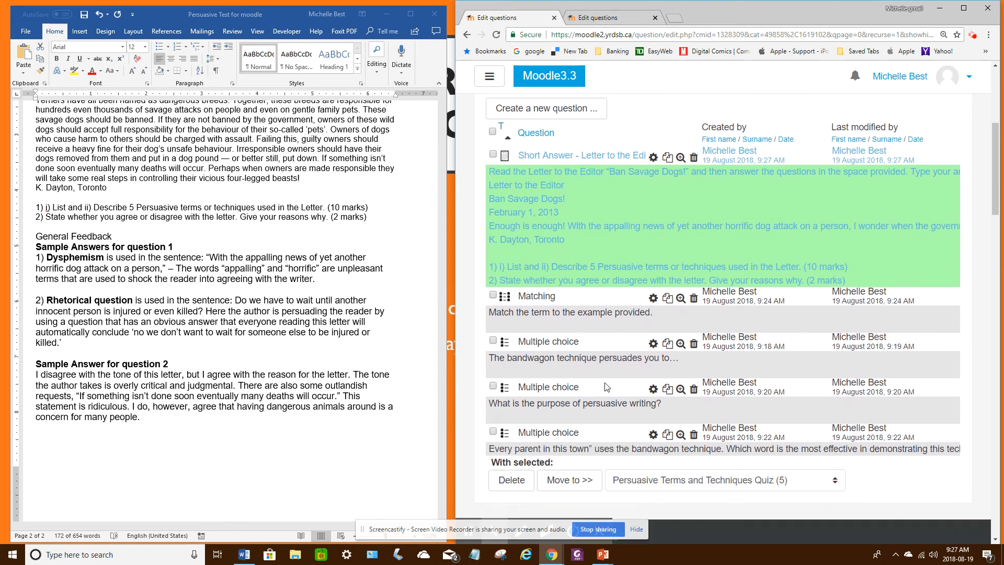
scroll(603, 386, up, 5)
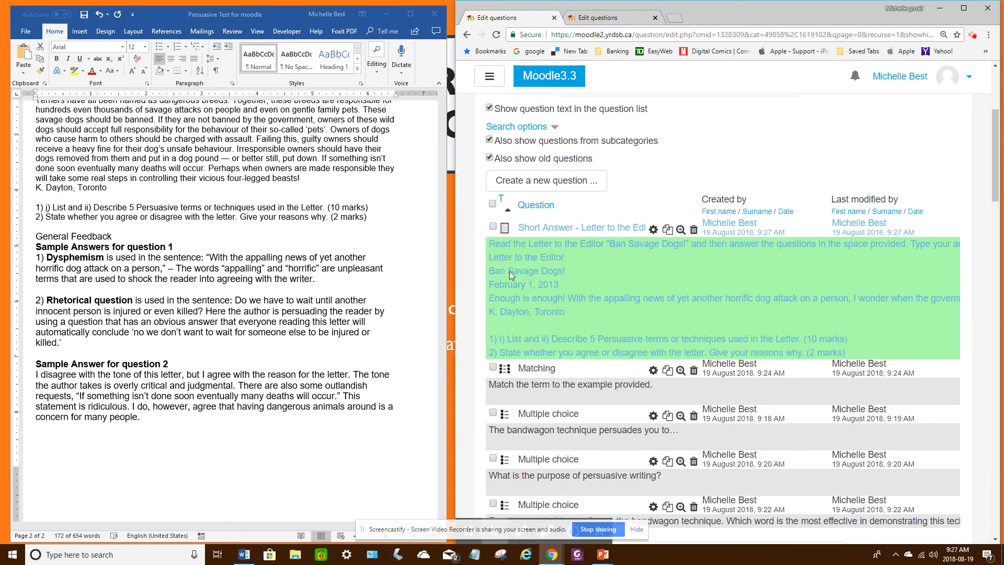
click(680, 229)
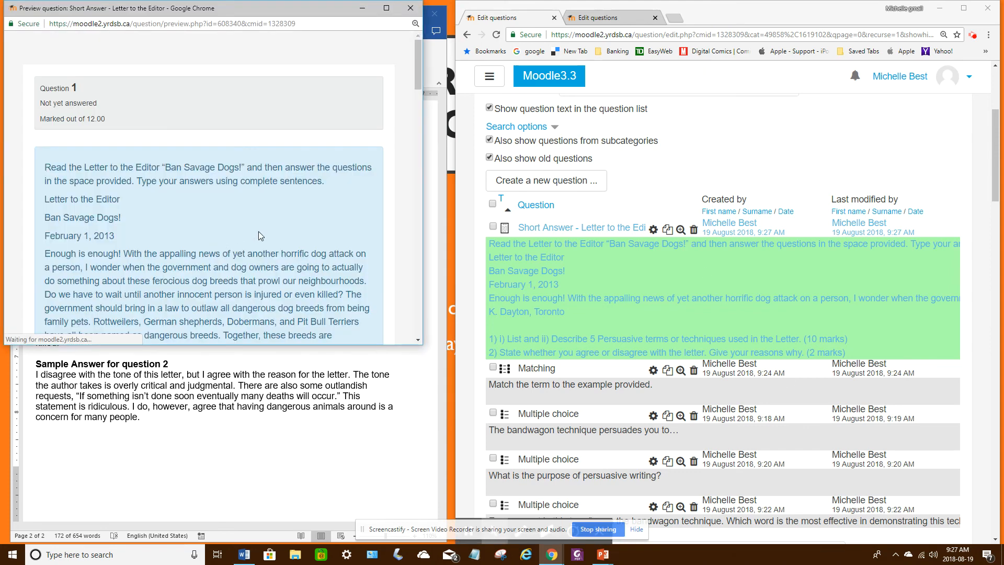
scroll(293, 215, down, 1)
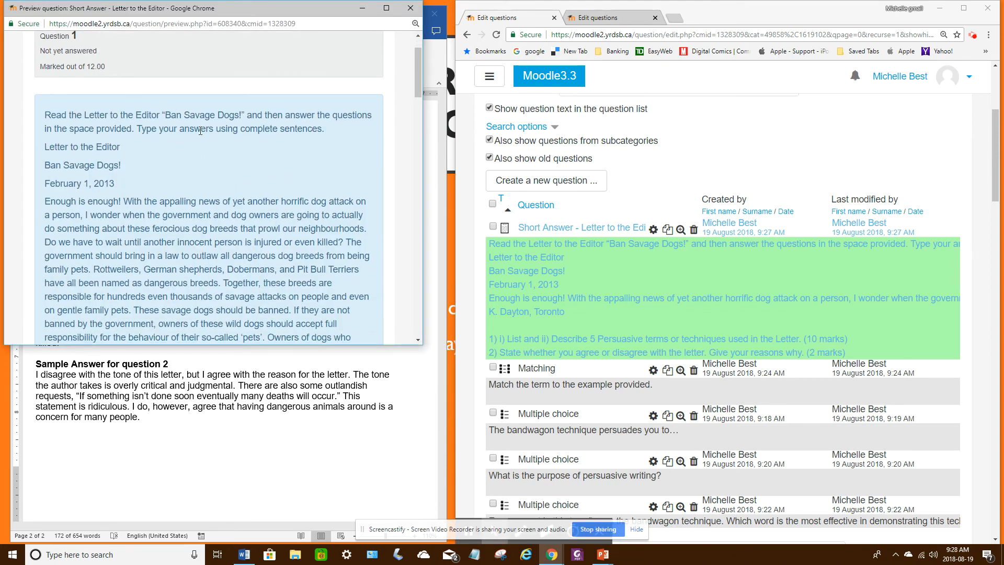
scroll(241, 174, down, 5)
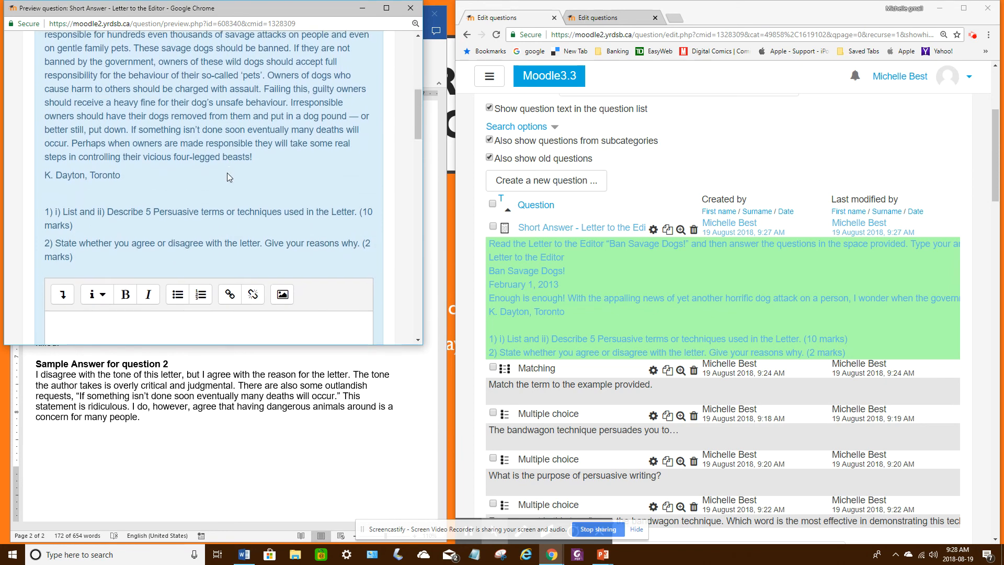
scroll(227, 173, down, 2)
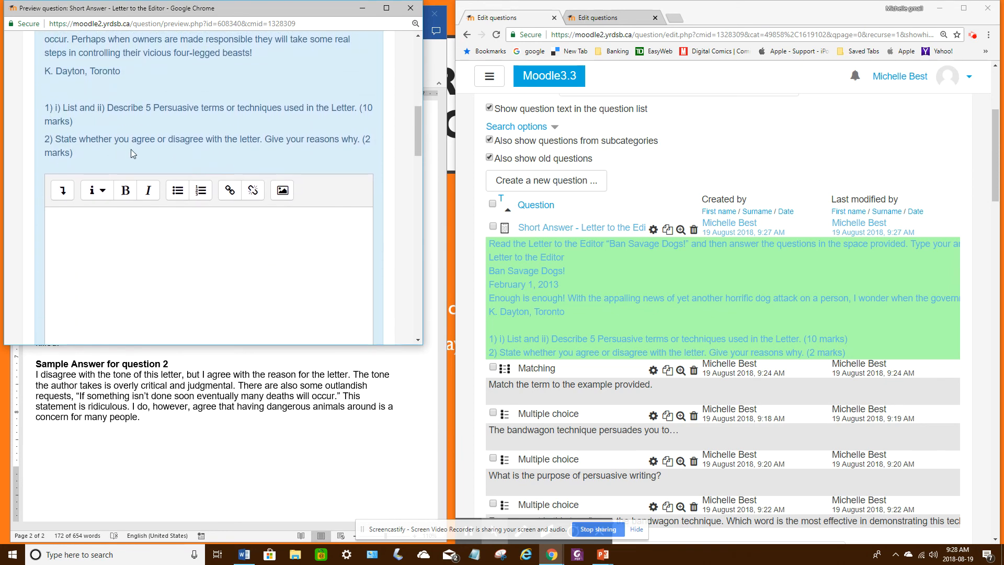
scroll(132, 153, down, 4)
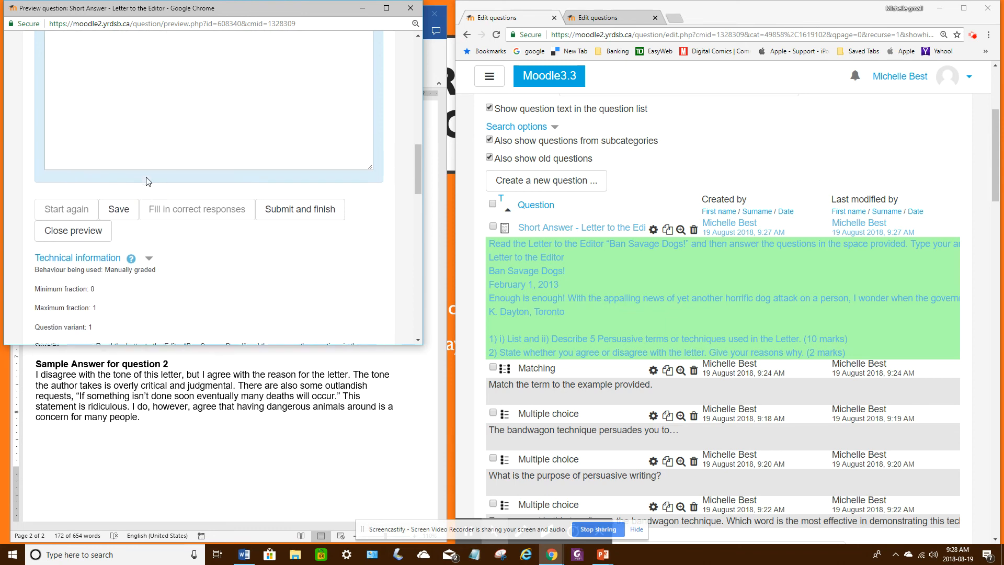
scroll(88, 143, up, 2)
scroll(157, 168, down, 5)
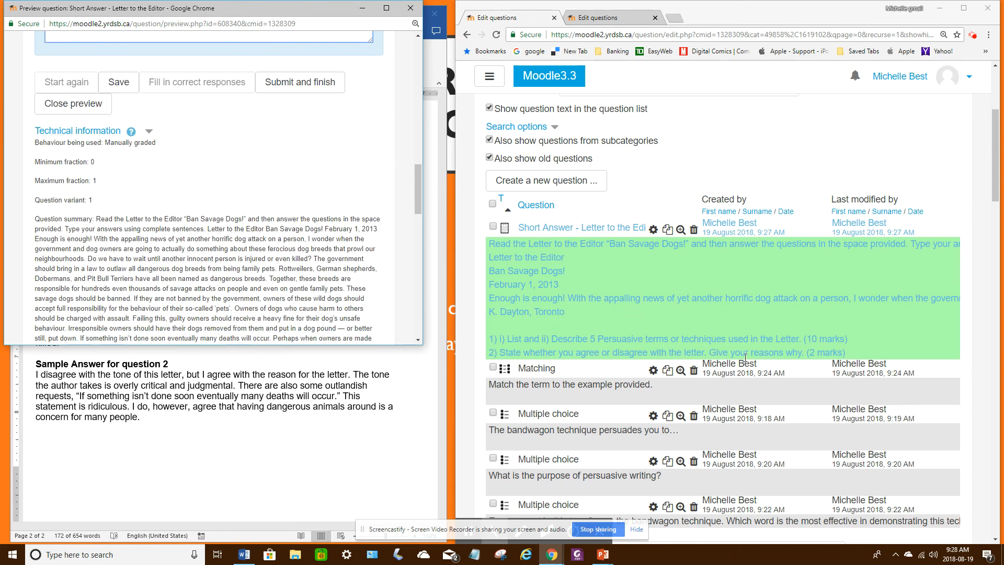
scroll(738, 337, down, 2)
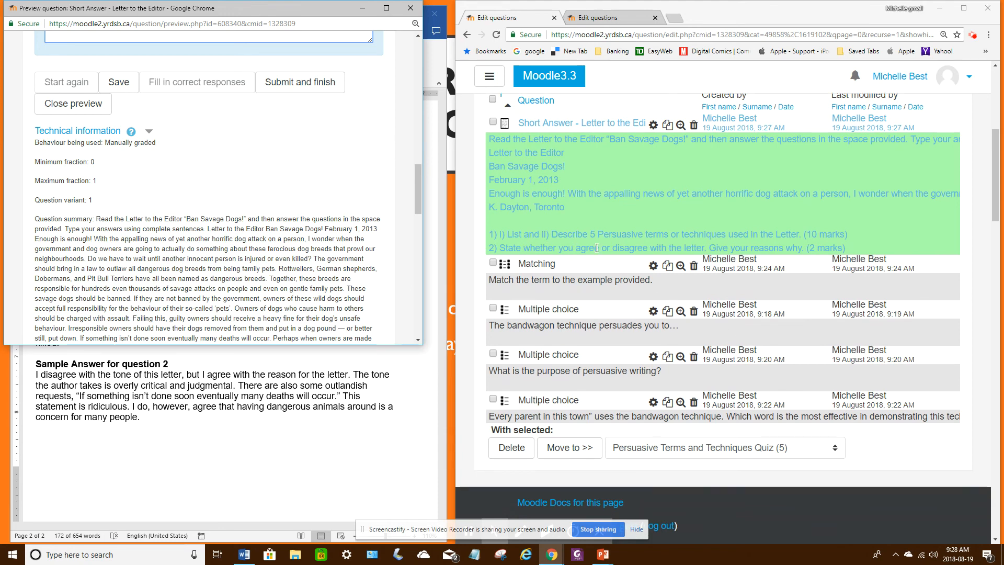
Step: Edit the Letter to the Editor essay question and add a bold "QUESTIONS" heading above question 1 in the question text
click(654, 125)
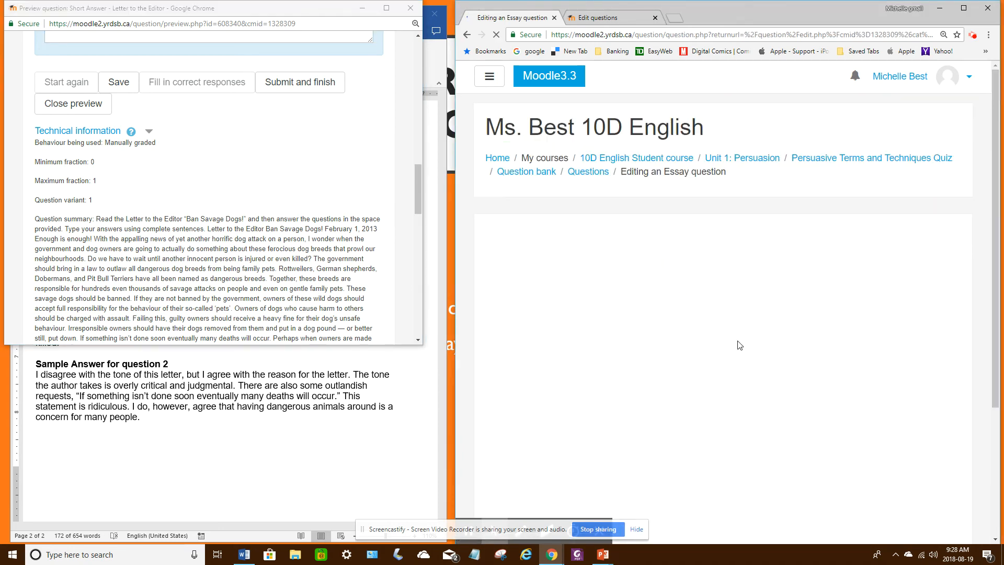
scroll(712, 353, down, 2)
scroll(713, 352, down, 6)
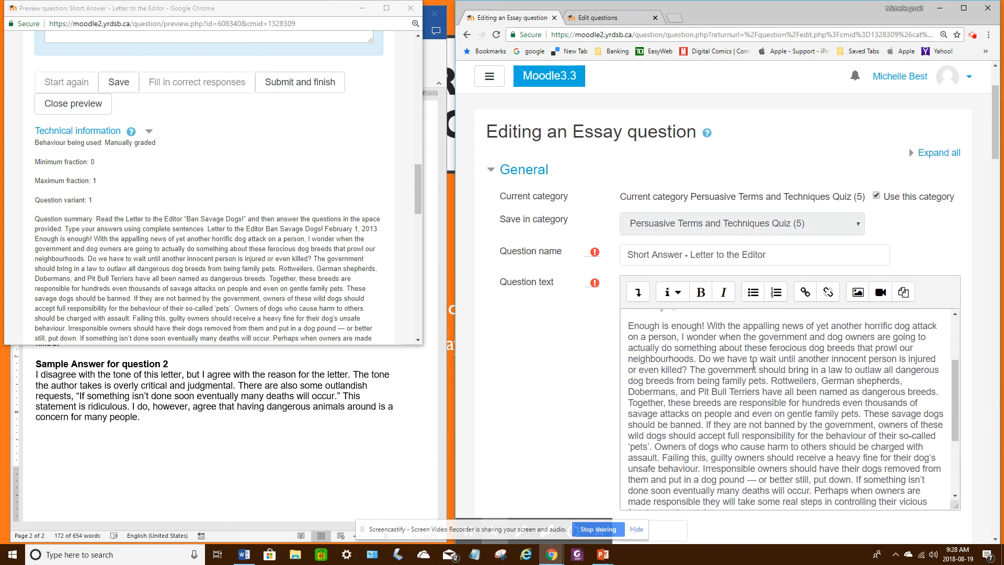
click(637, 434)
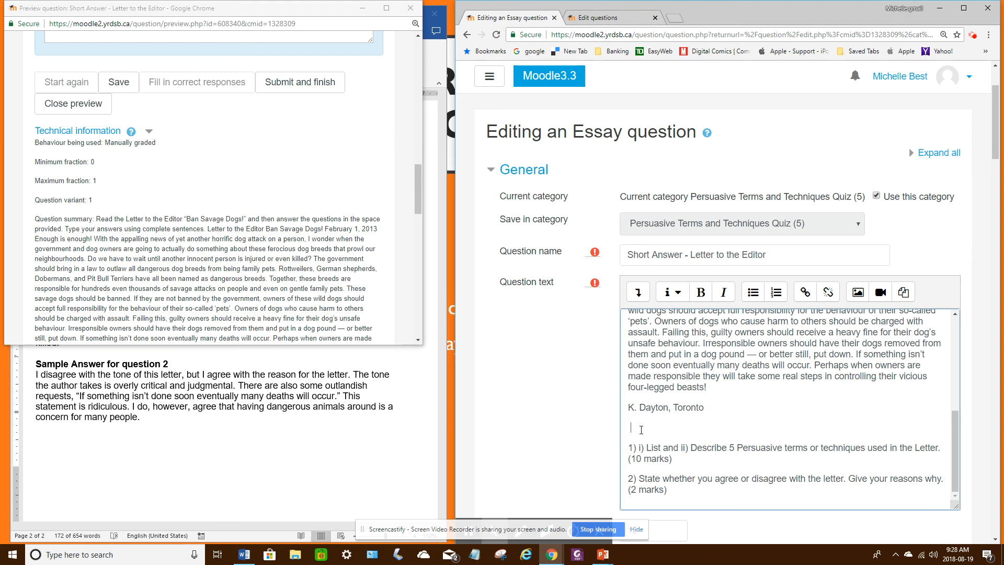
text(QUESTIONS)
key(BackSpace)
double_click(656, 432)
click(703, 293)
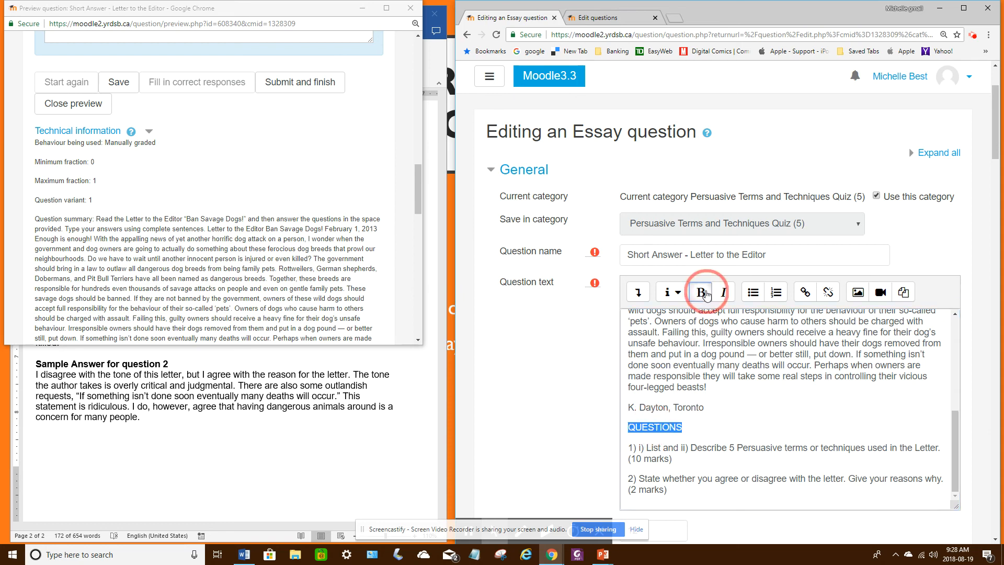
Step: Save the edited essay question and check its question text in the question bank list
scroll(721, 455, down, 7)
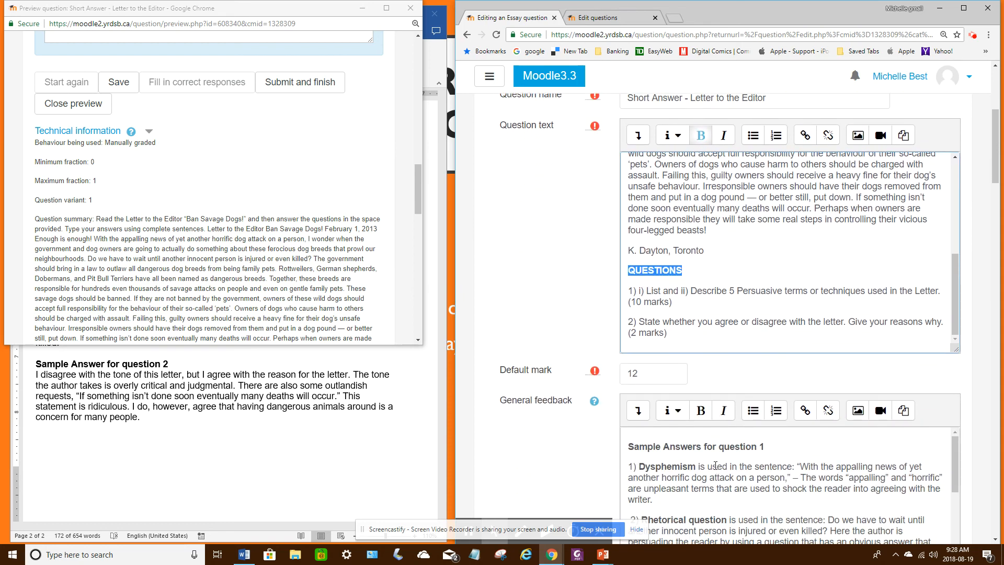
scroll(728, 491, down, 10)
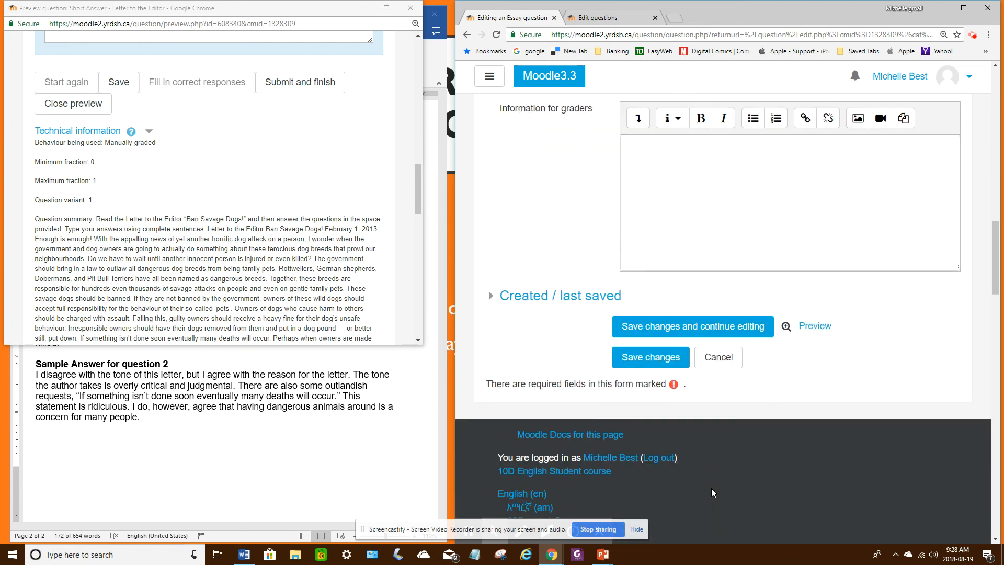
scroll(711, 487, up, 5)
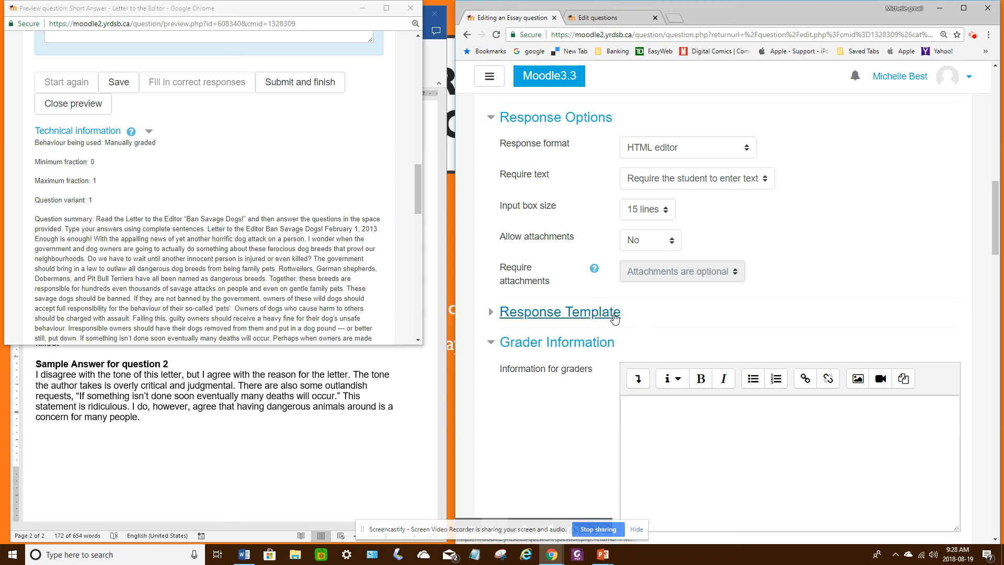
scroll(672, 462, down, 4)
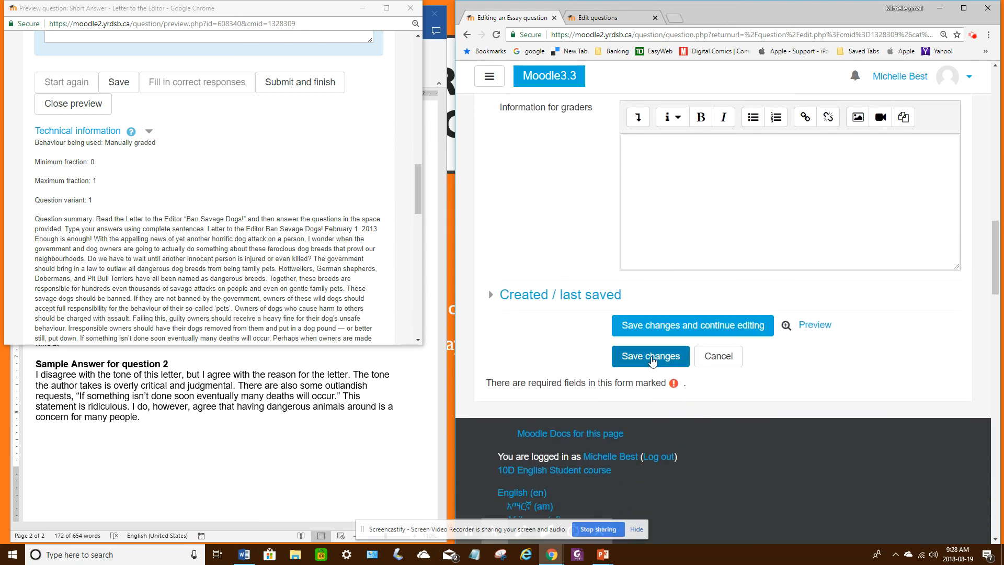
click(651, 358)
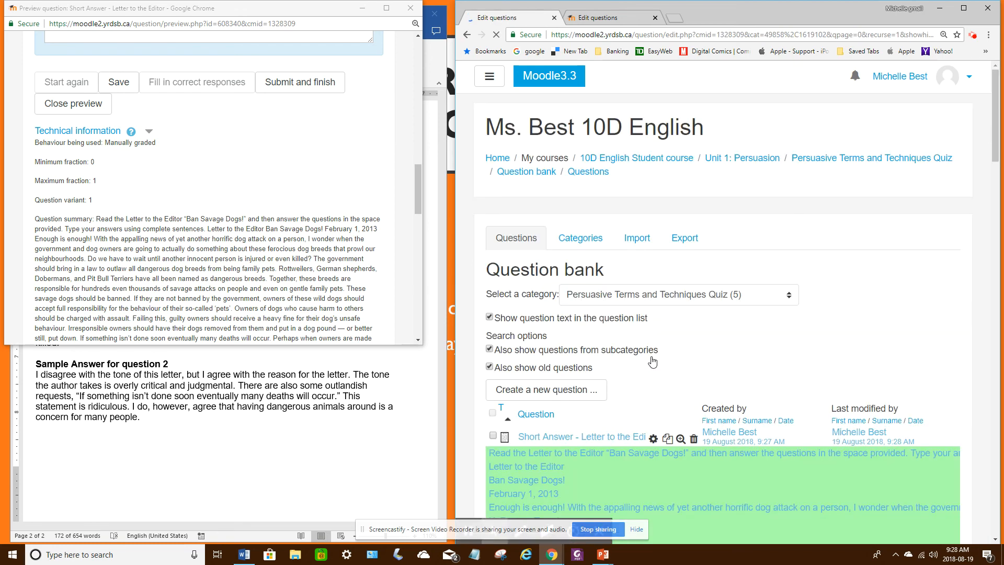
scroll(722, 348, down, 4)
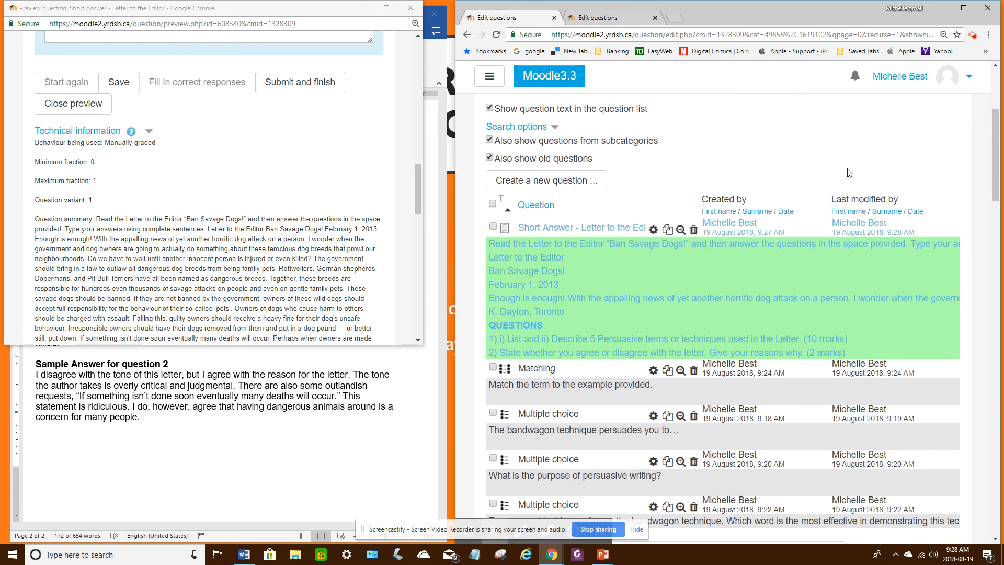
scroll(858, 177, down, 1)
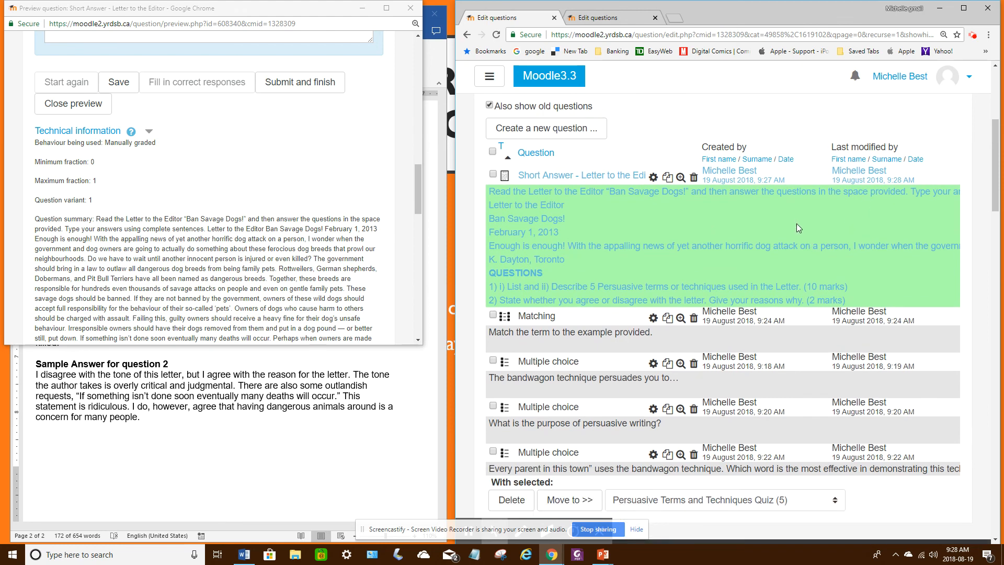
scroll(796, 224, down, 1)
scroll(796, 223, up, 1)
click(973, 35)
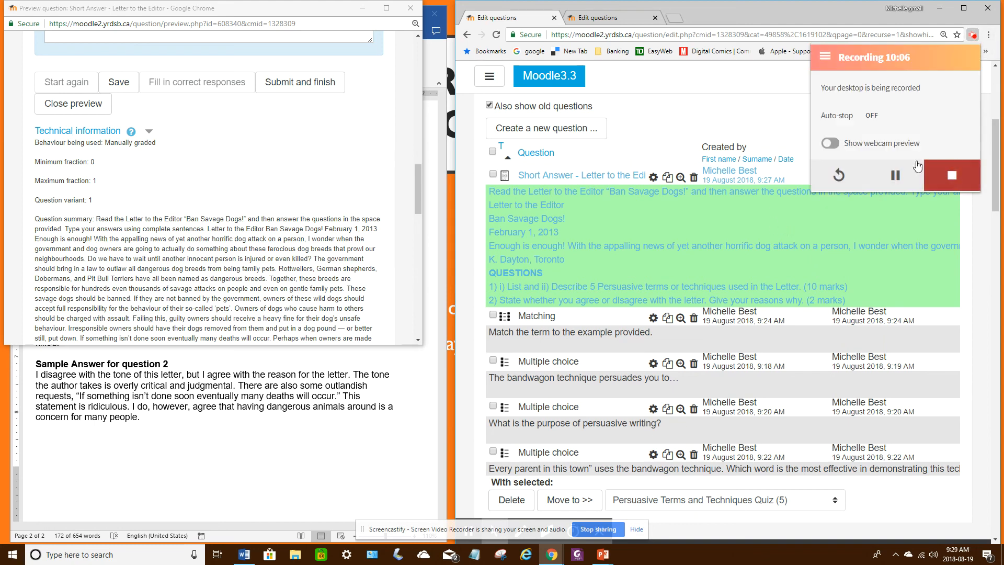